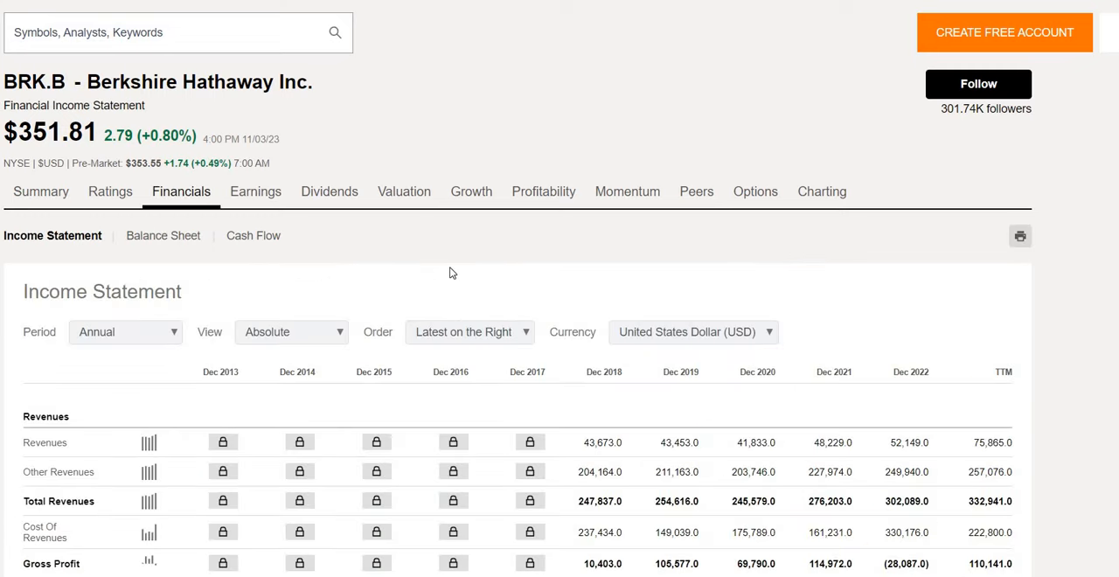
pyautogui.scroll(-3, 452, 279)
pyautogui.scroll(-2, 472, 297)
pyautogui.scroll(-1, 480, 315)
pyautogui.scroll(2, 484, 326)
pyautogui.scroll(2, 490, 349)
pyautogui.scroll(2, 502, 385)
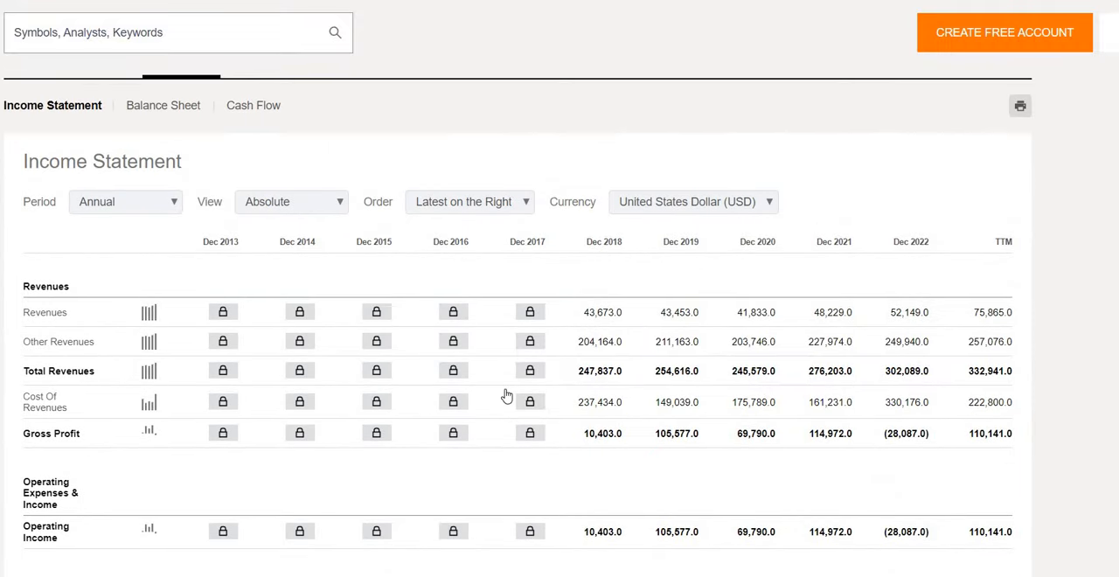
pyautogui.scroll(1, 507, 395)
pyautogui.scroll(3, 507, 395)
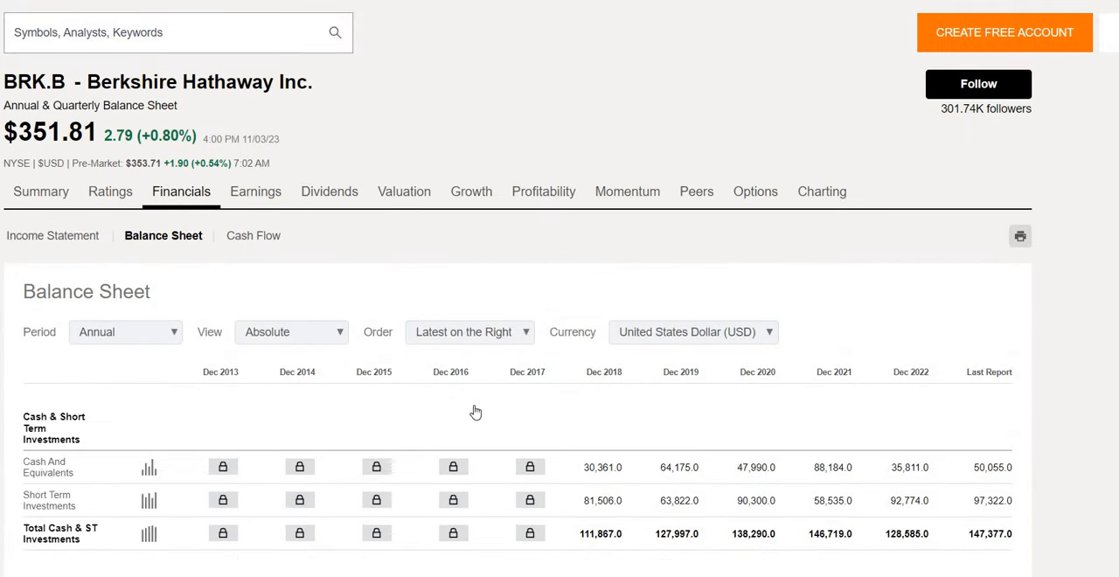
pyautogui.scroll(-3, 491, 421)
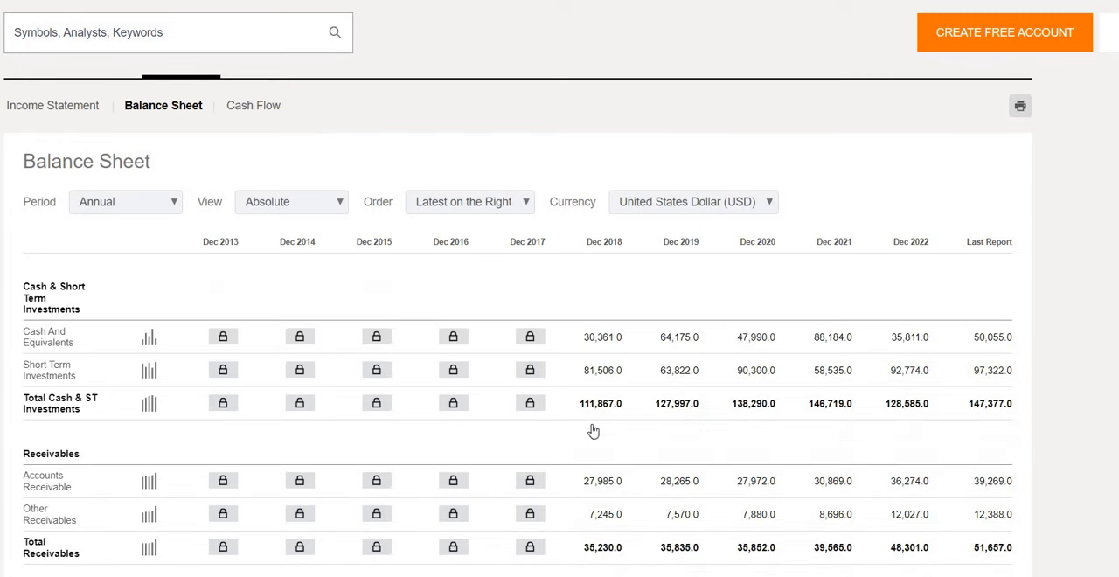
pyautogui.scroll(-2, 640, 441)
pyautogui.scroll(-2, 639, 442)
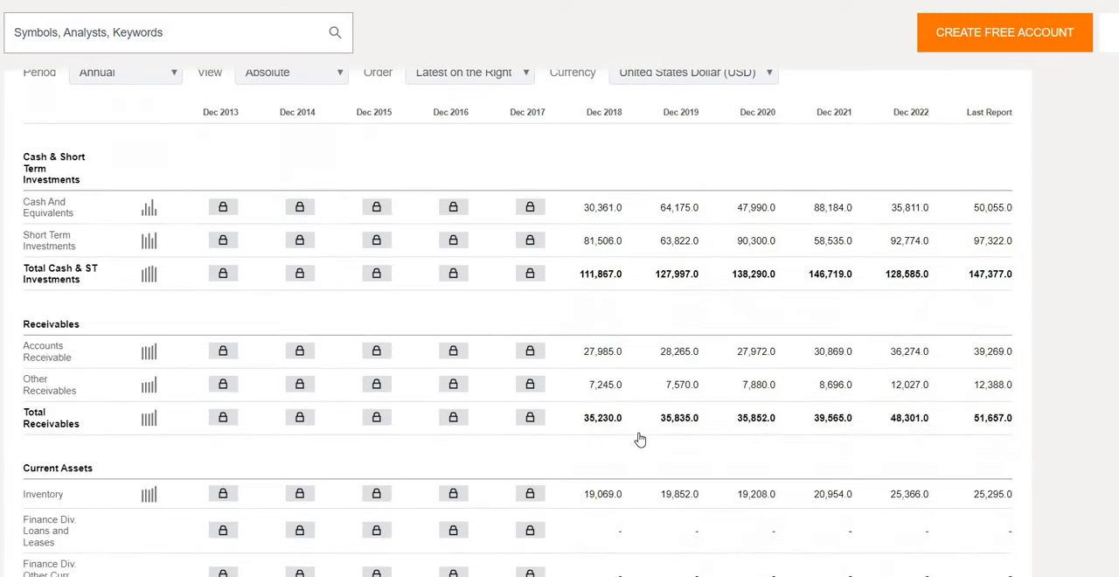
pyautogui.scroll(-2, 639, 441)
pyautogui.scroll(-2, 640, 442)
pyautogui.scroll(4, 638, 441)
pyautogui.scroll(3, 638, 440)
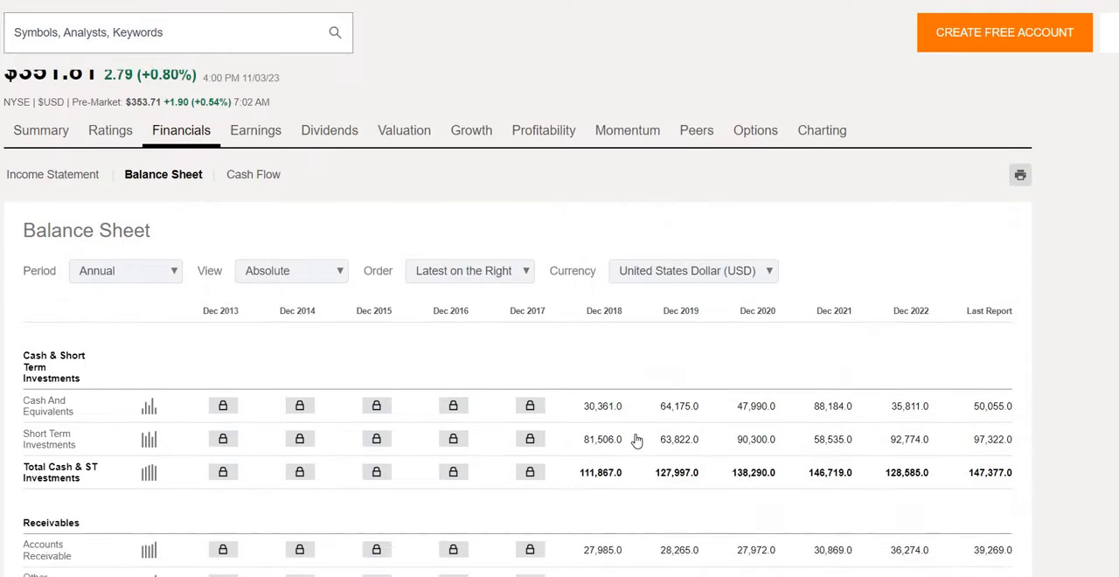
pyautogui.scroll(2, 638, 441)
# - Bring up BRK.B's Peers key stats comparison against its peer companies
pyautogui.click(696, 191)
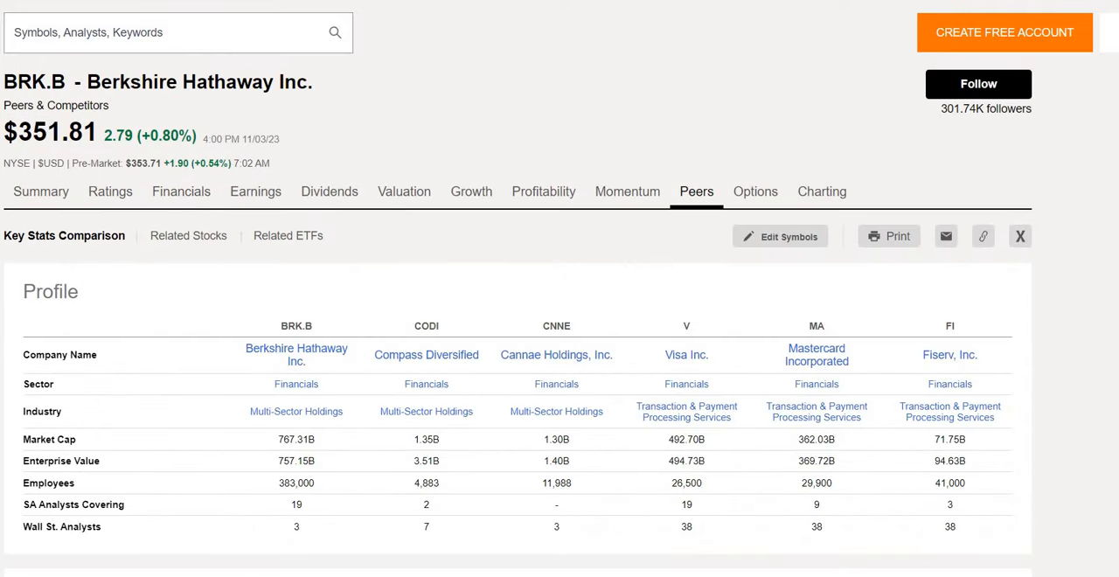
pyautogui.scroll(-2, 559, 350)
pyautogui.scroll(-2, 560, 350)
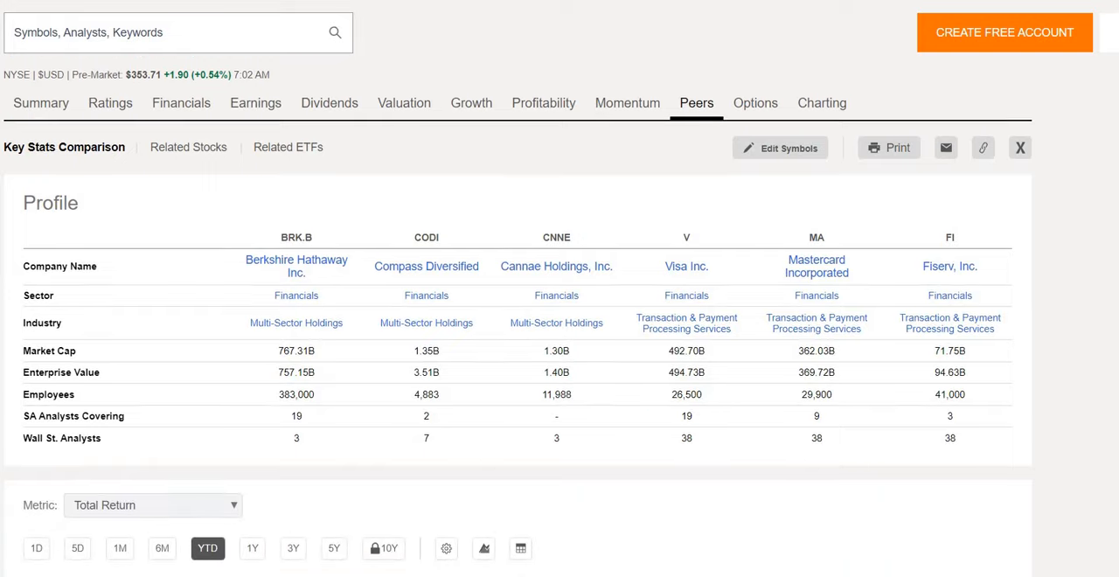
pyautogui.scroll(-2, 559, 349)
pyautogui.scroll(-1, 560, 349)
pyautogui.scroll(2, 560, 350)
pyautogui.scroll(1, 559, 349)
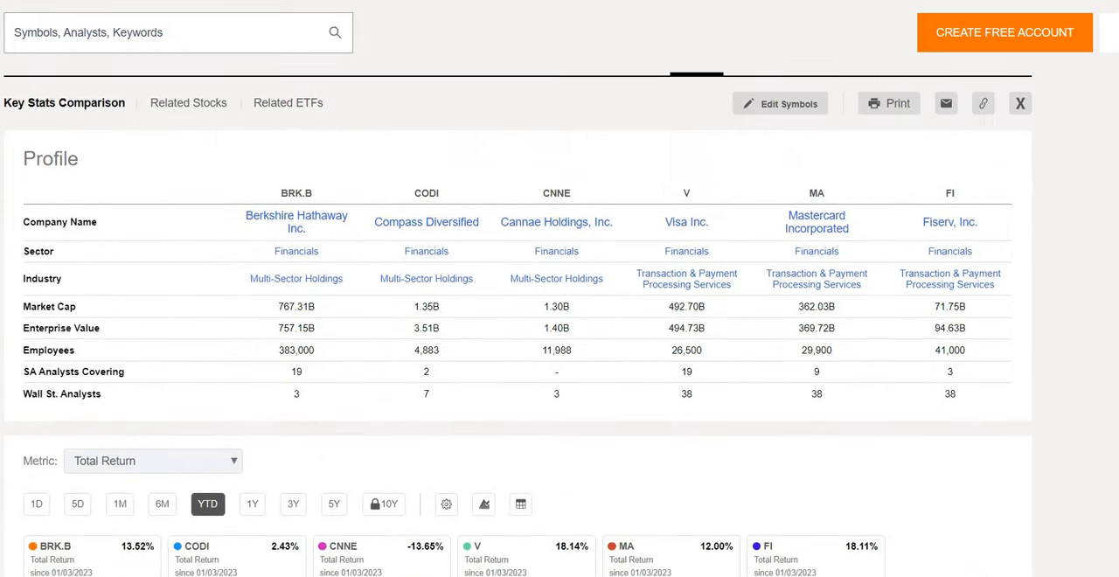
pyautogui.scroll(2, 560, 350)
pyautogui.scroll(1, 560, 350)
pyautogui.scroll(1, 560, 349)
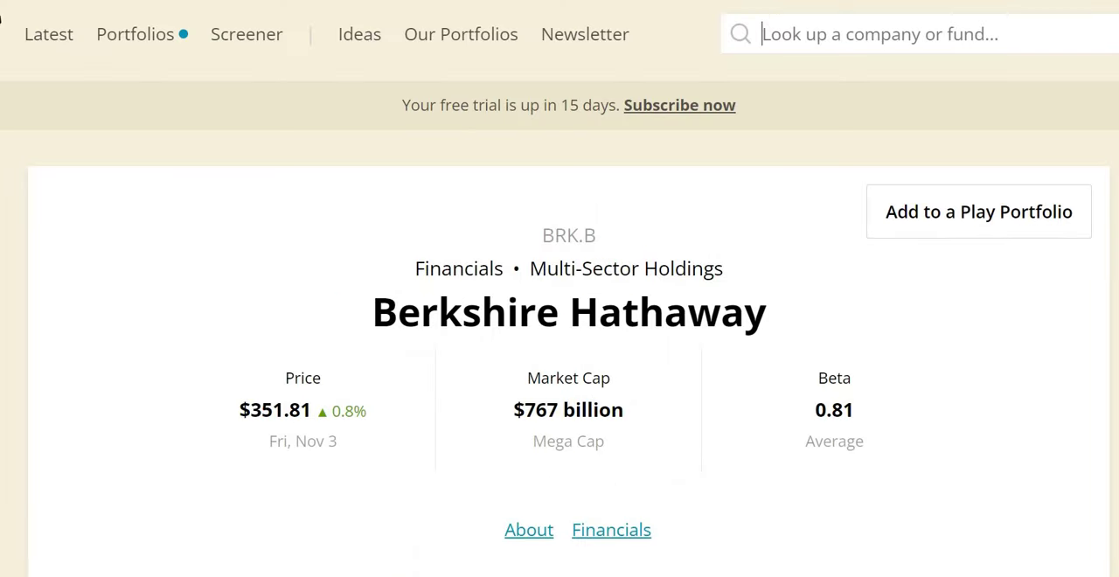
pyautogui.scroll(-5, 560, 350)
pyautogui.scroll(-5, 560, 350)
pyautogui.scroll(-5, 559, 349)
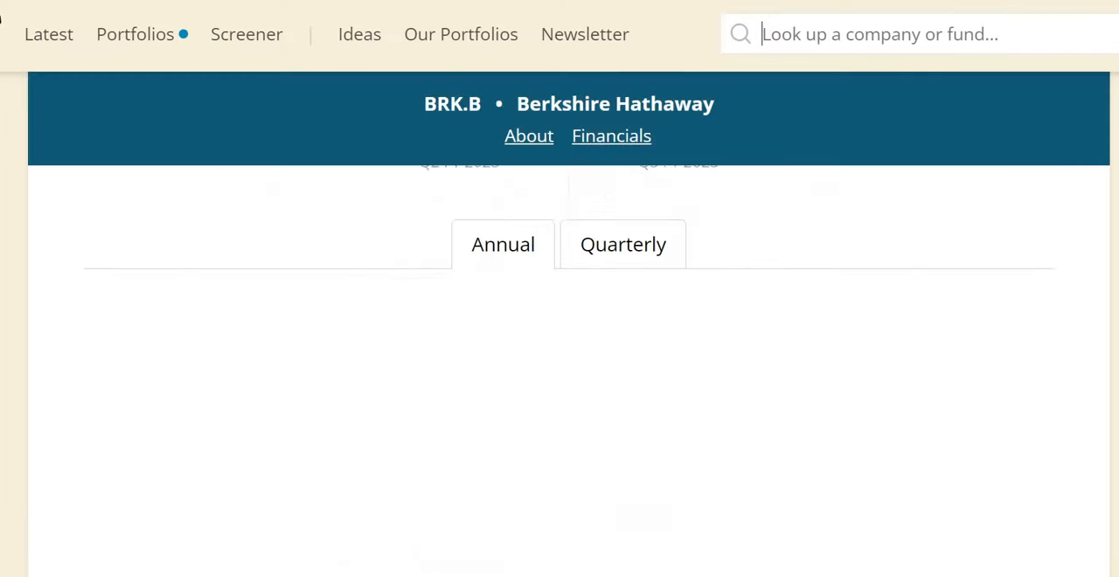
pyautogui.scroll(-2, 560, 349)
pyautogui.scroll(10, 559, 350)
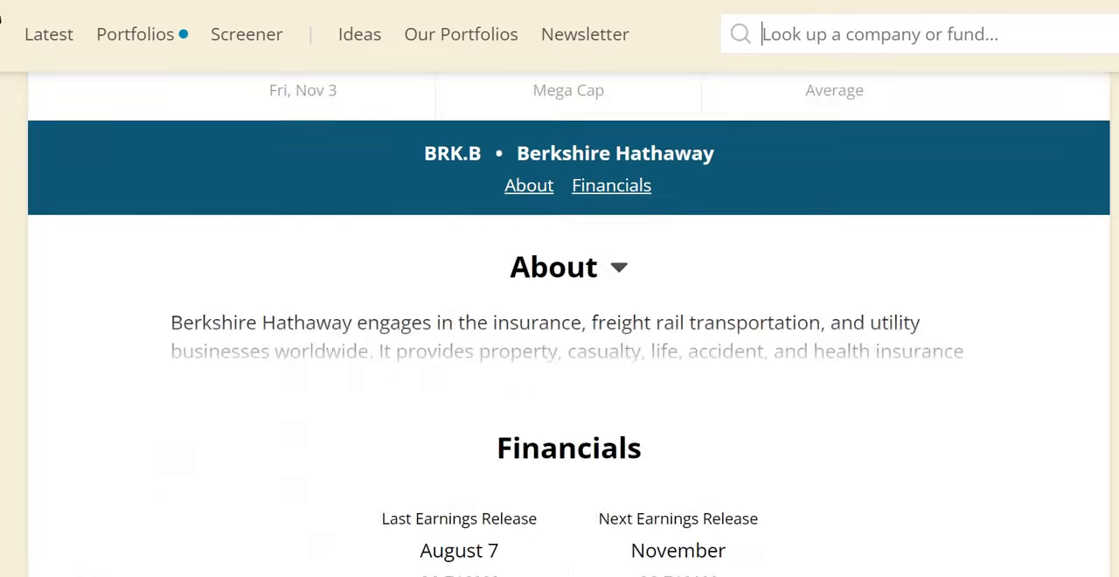
pyautogui.scroll(5, 559, 350)
pyautogui.scroll(-1, 560, 349)
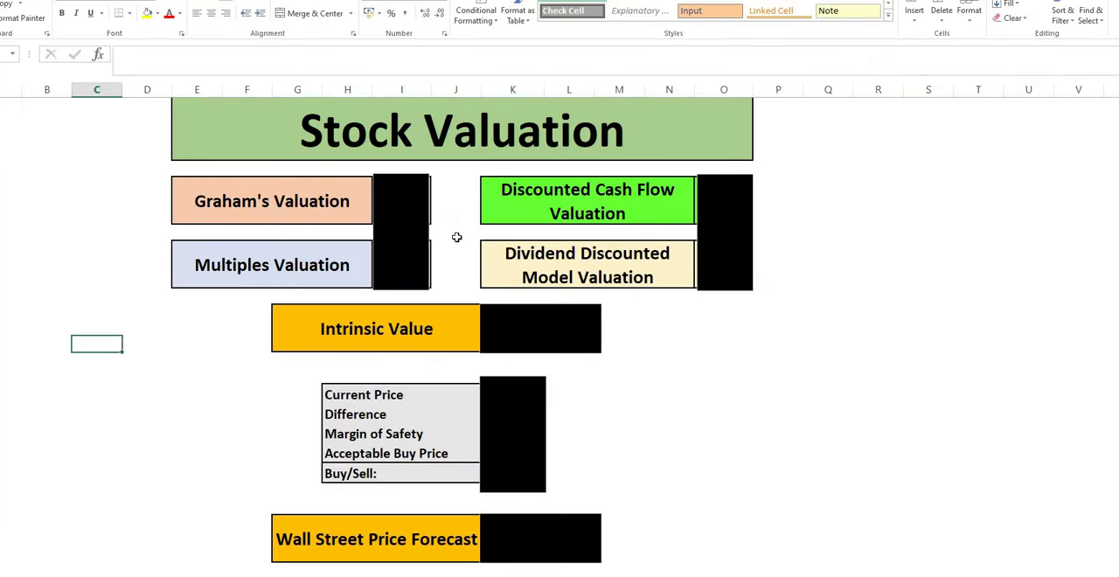
# - Briefly bring the Stock Valuation spreadsheet into focus between research tabs
pyautogui.click(455, 237)
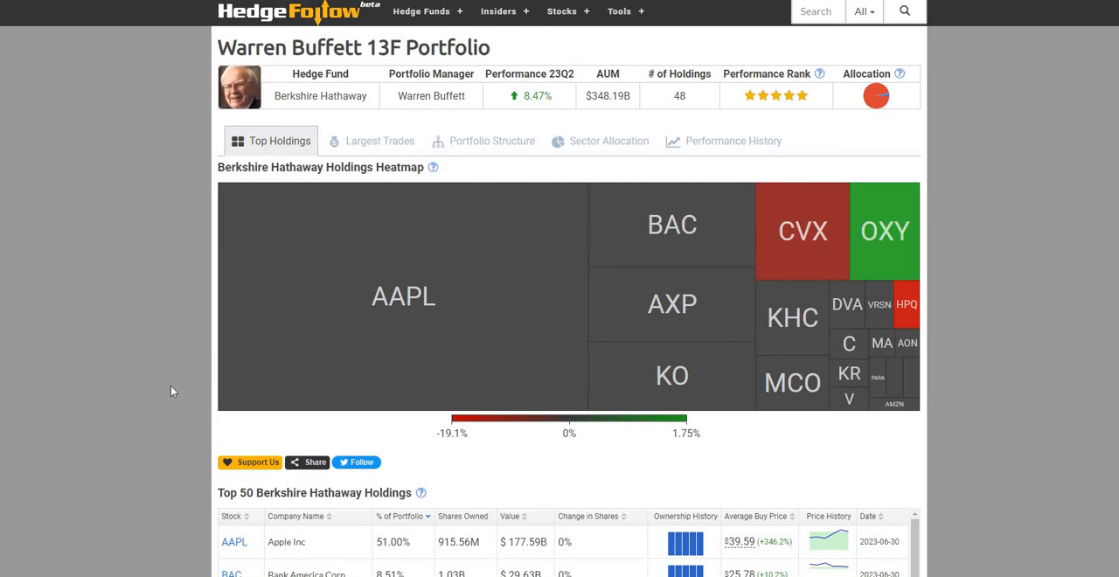
pyautogui.scroll(-2, 170, 386)
pyautogui.scroll(-2, 170, 386)
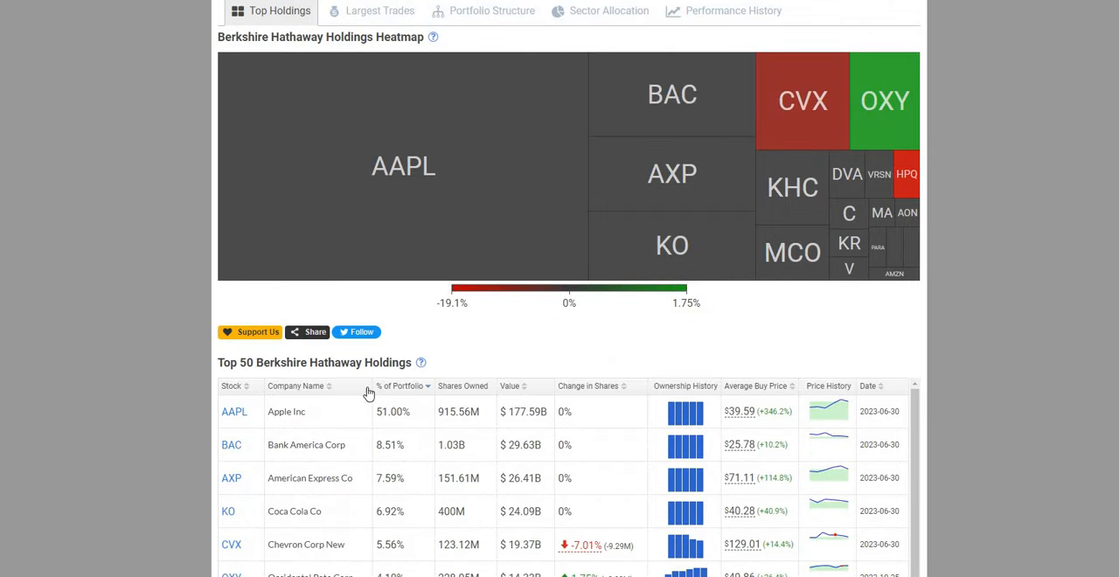
pyautogui.click(234, 412)
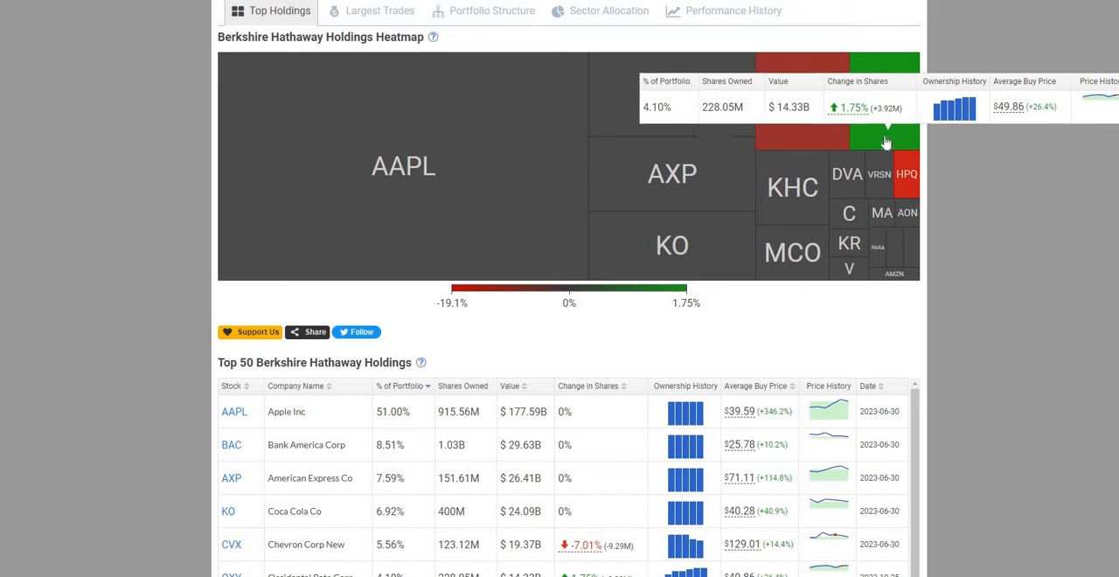
pyautogui.moveTo(403, 166)
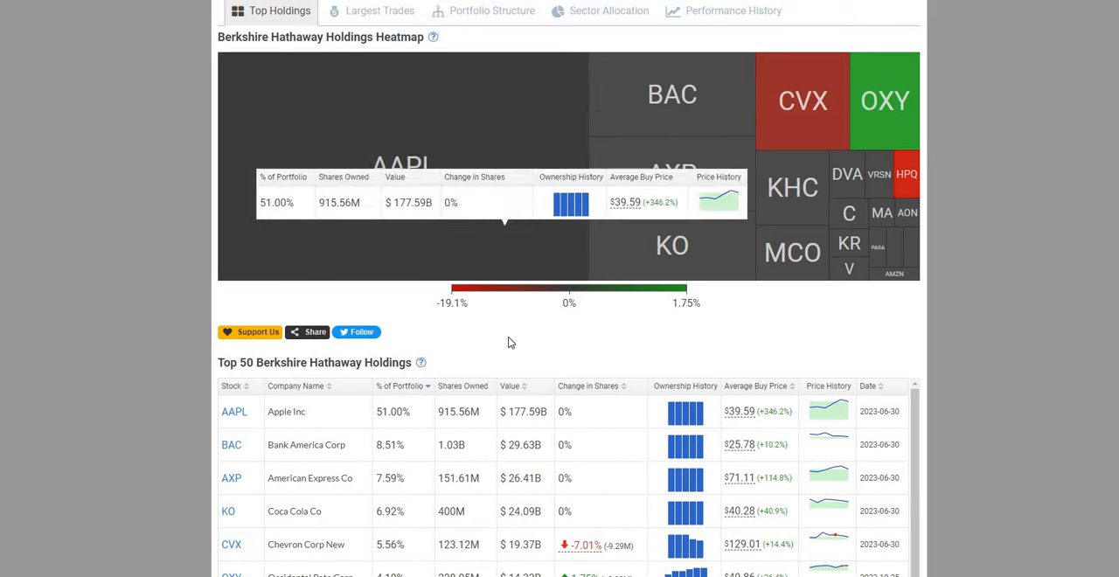
pyautogui.scroll(-2, 510, 342)
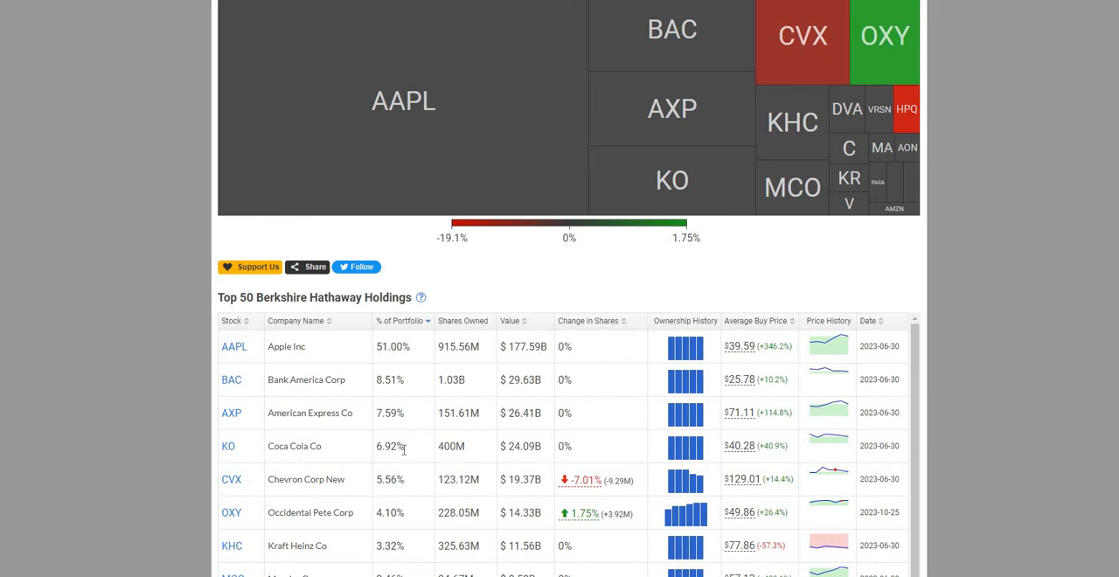
pyautogui.scroll(2, 404, 449)
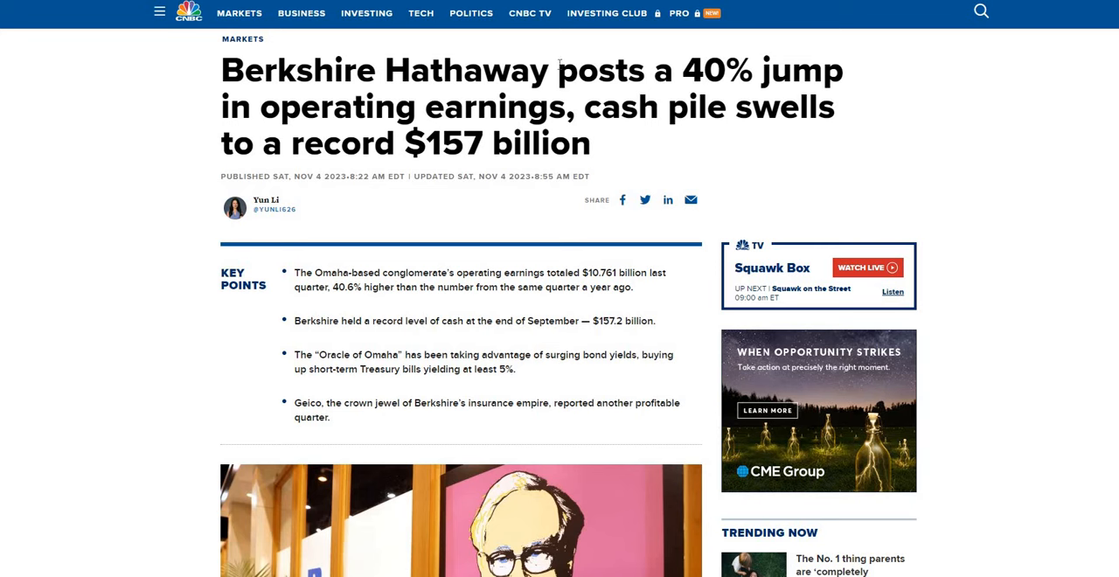
# - Highlight the 40% operating-earnings headline and record-cash key point, glancing at the Berkshire holdings tab
pyautogui.moveTo(558, 70); pyautogui.dragTo(854, 83)
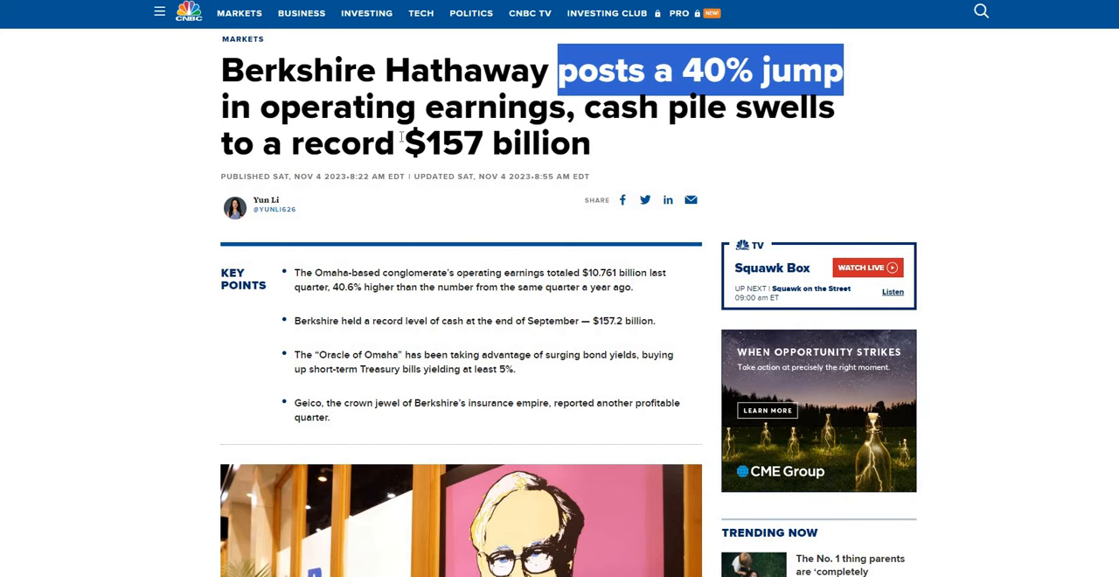
pyautogui.moveTo(373, 321); pyautogui.dragTo(651, 322)
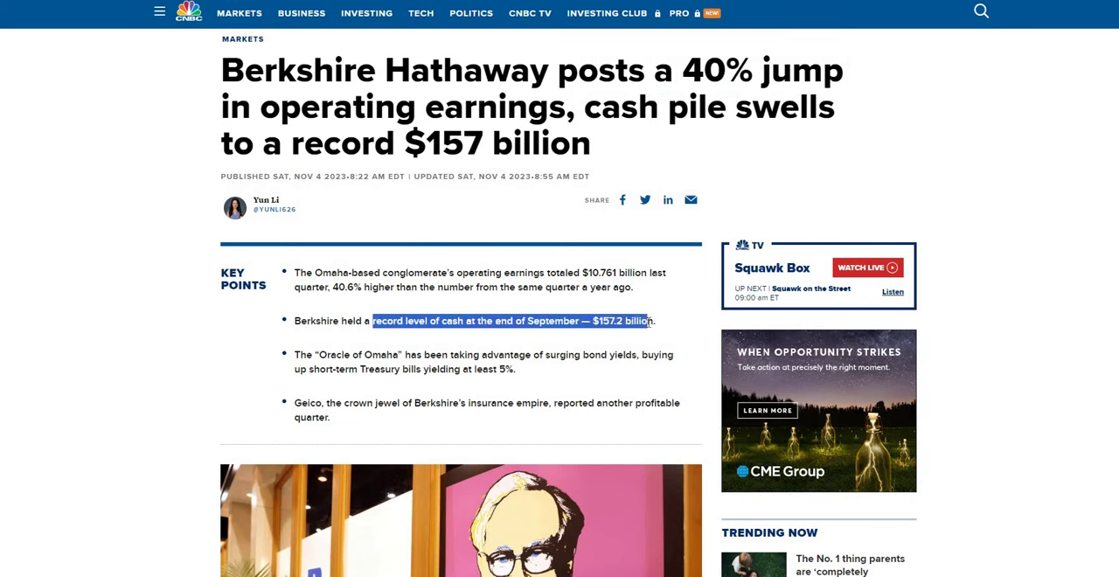
pyautogui.click(534, 328)
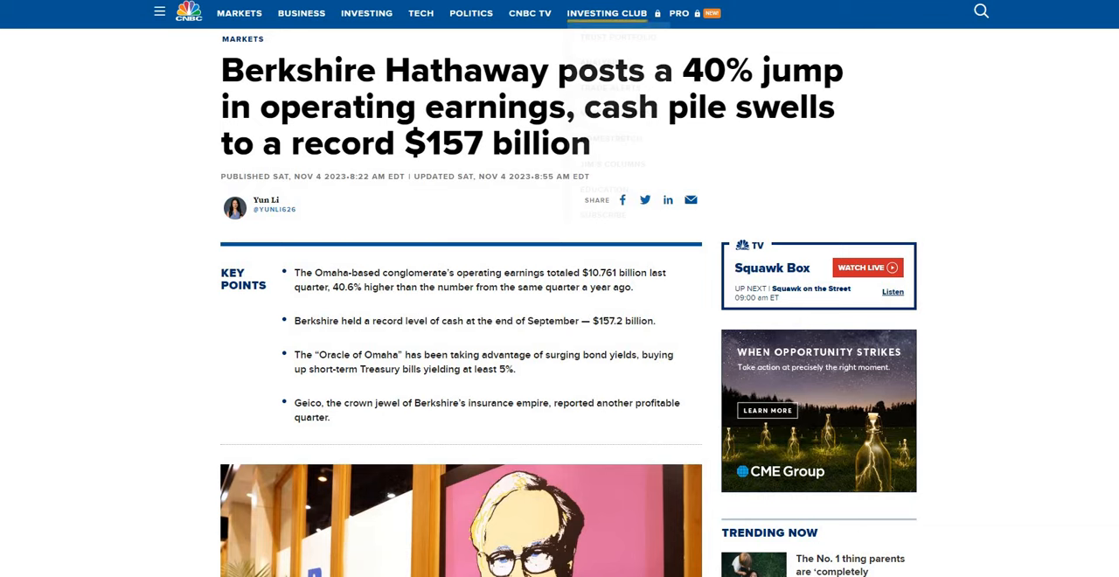
pyautogui.hotkey('ctrl', 'Tab')
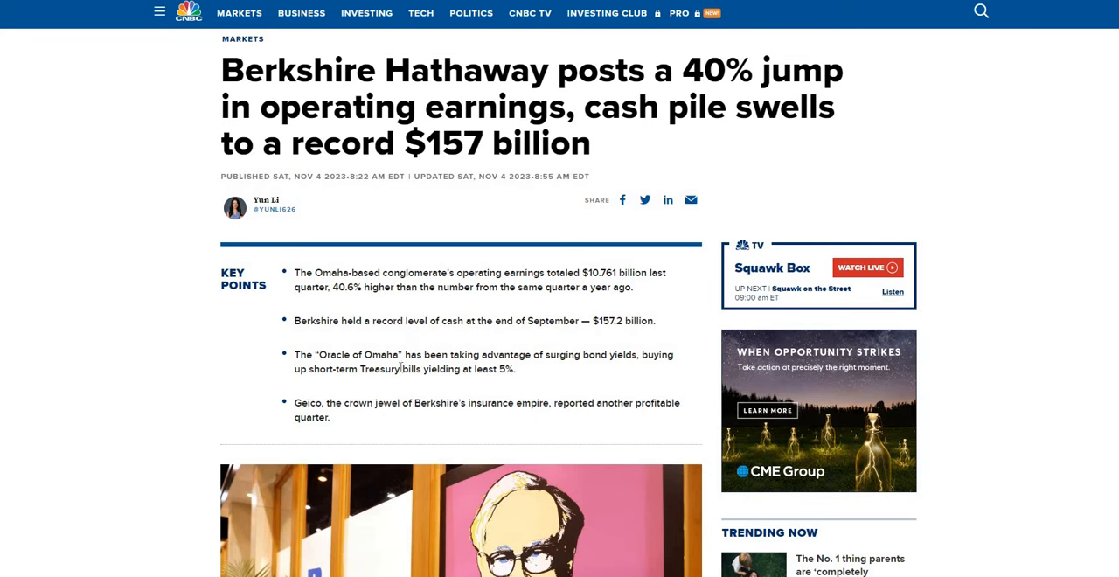
# - Highlight the key points on surging bond yields and Treasury bills yielding at least 5%
pyautogui.moveTo(301, 354); pyautogui.dragTo(632, 354)
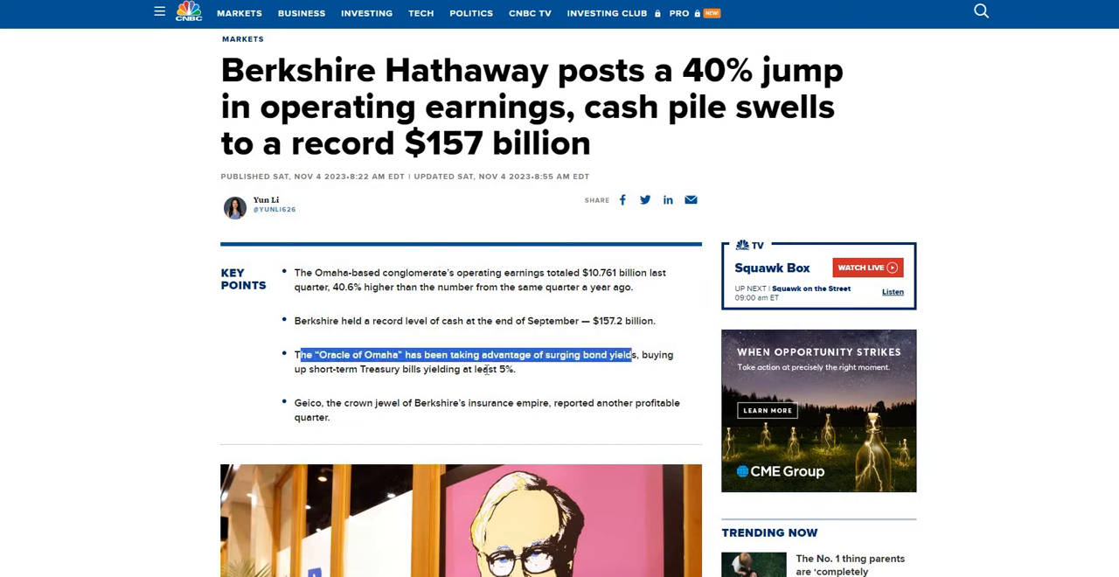
pyautogui.moveTo(363, 368); pyautogui.dragTo(507, 369)
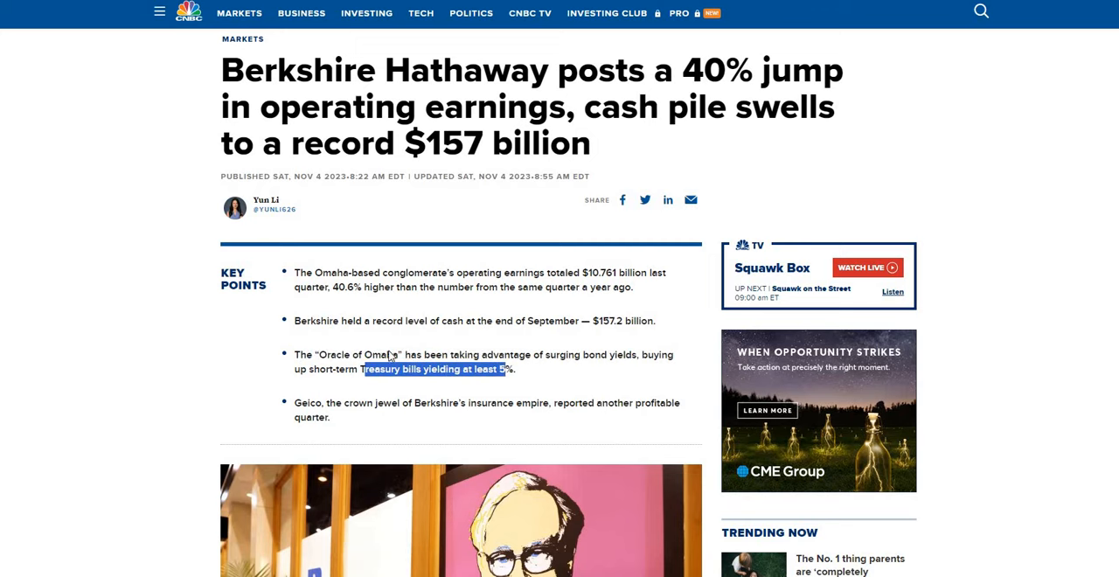
# - Highlight the September record-cash sentence and the prior $149.2 billion cash high
pyautogui.click(398, 352)
pyautogui.scroll(-10, 398, 376)
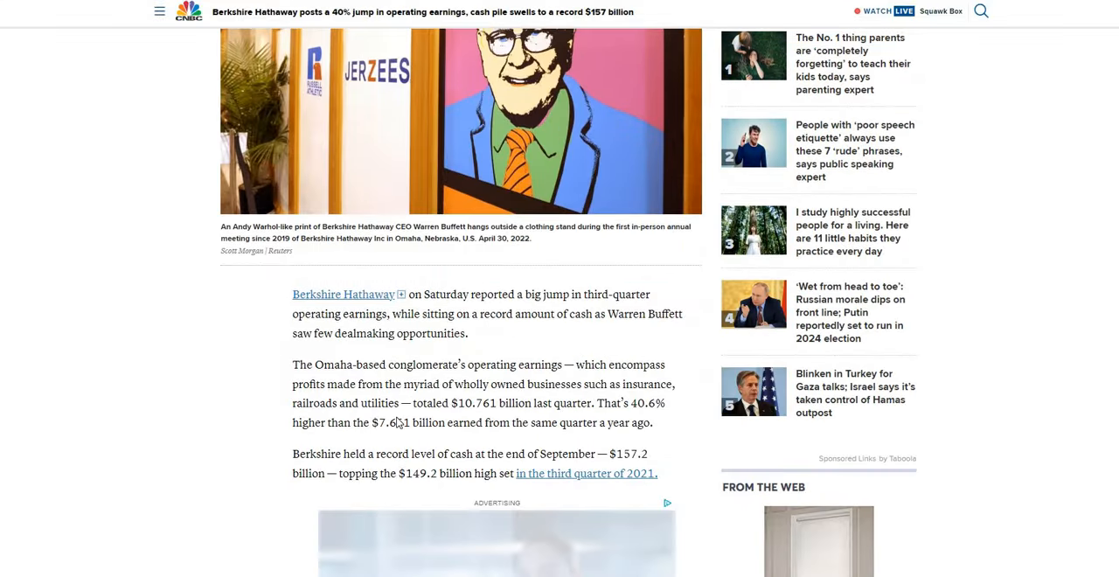
pyautogui.scroll(-1, 398, 411)
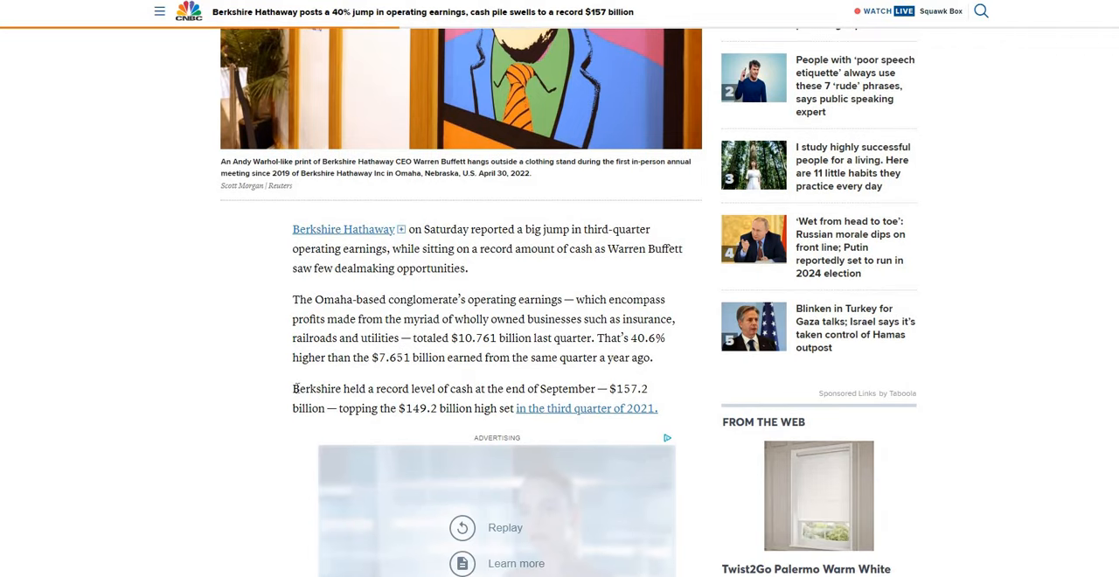
pyautogui.moveTo(292, 388); pyautogui.dragTo(640, 389)
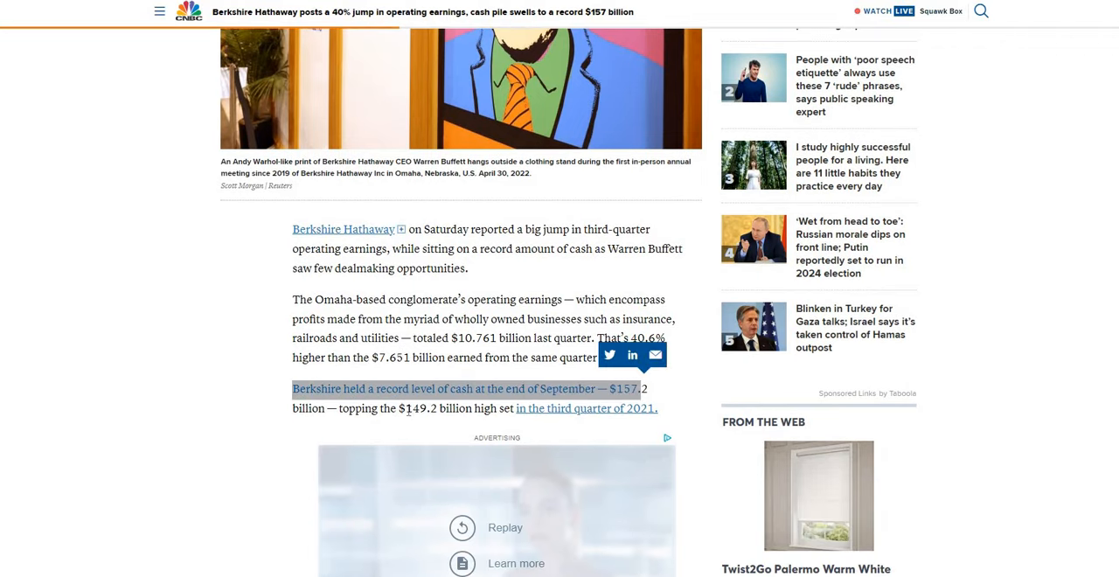
pyautogui.moveTo(423, 411); pyautogui.dragTo(442, 410)
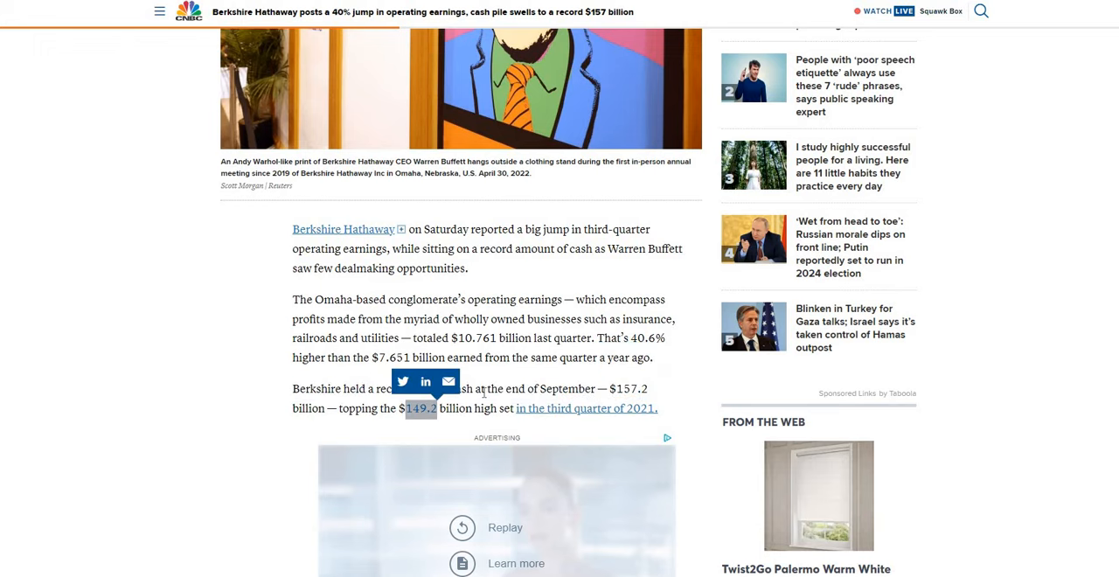
pyautogui.click(482, 391)
pyautogui.scroll(-3, 450, 363)
pyautogui.scroll(-3, 449, 363)
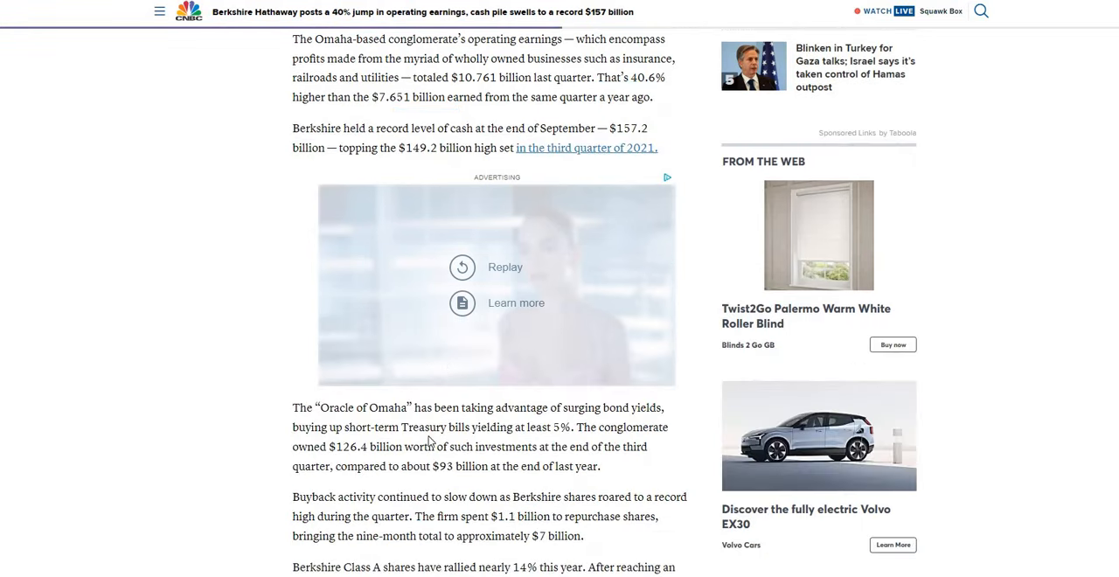
pyautogui.scroll(-1, 427, 441)
pyautogui.scroll(-1, 420, 447)
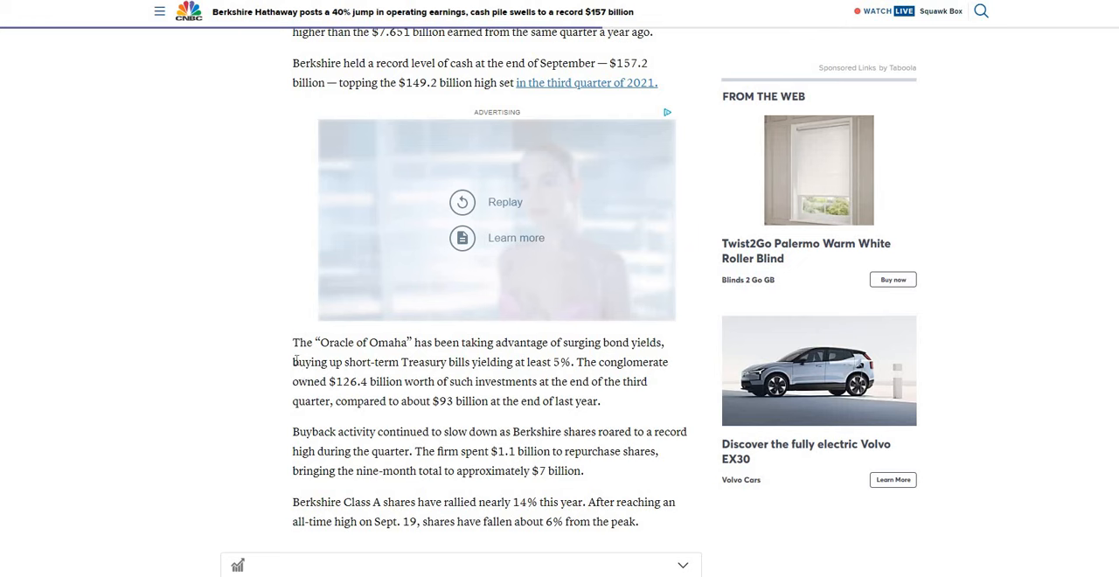
# - Highlight the passage on buying Treasury bills yielding 5%
pyautogui.moveTo(292, 361); pyautogui.dragTo(506, 368)
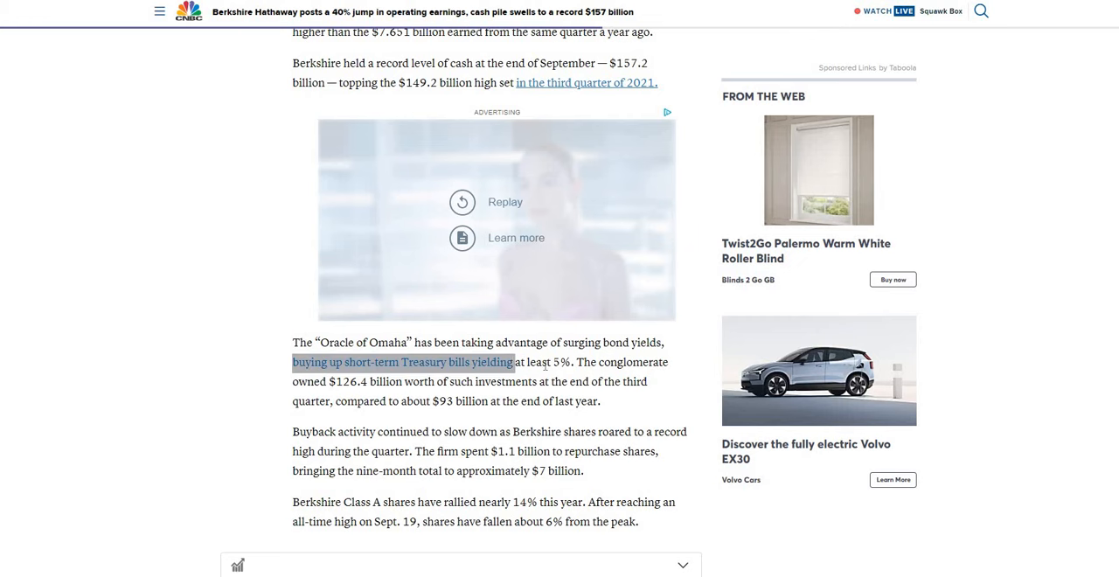
pyautogui.moveTo(544, 368); pyautogui.dragTo(563, 362)
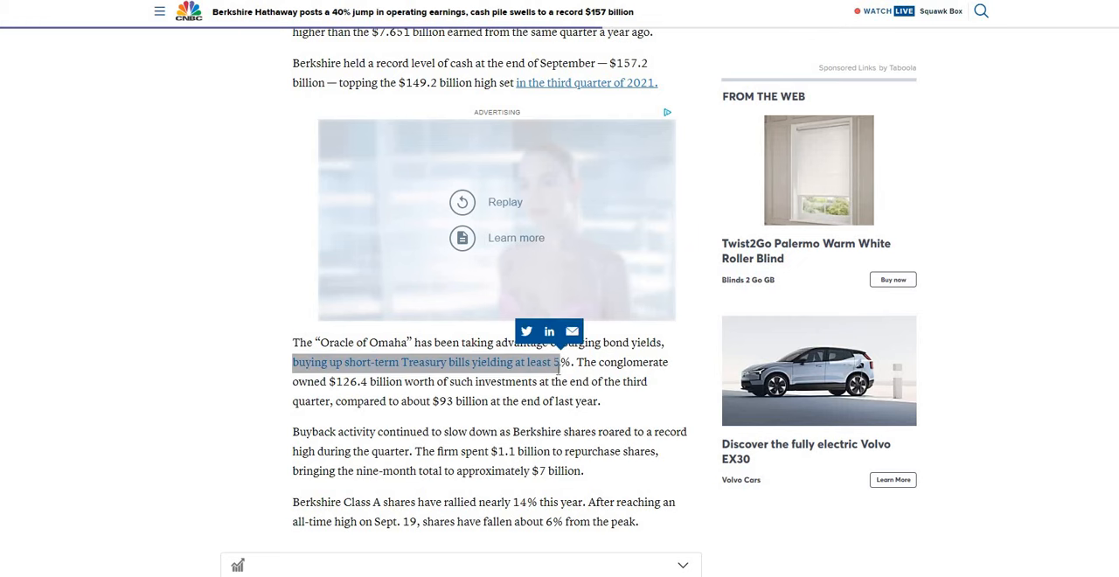
pyautogui.scroll(-1, 479, 430)
pyautogui.scroll(-1, 479, 430)
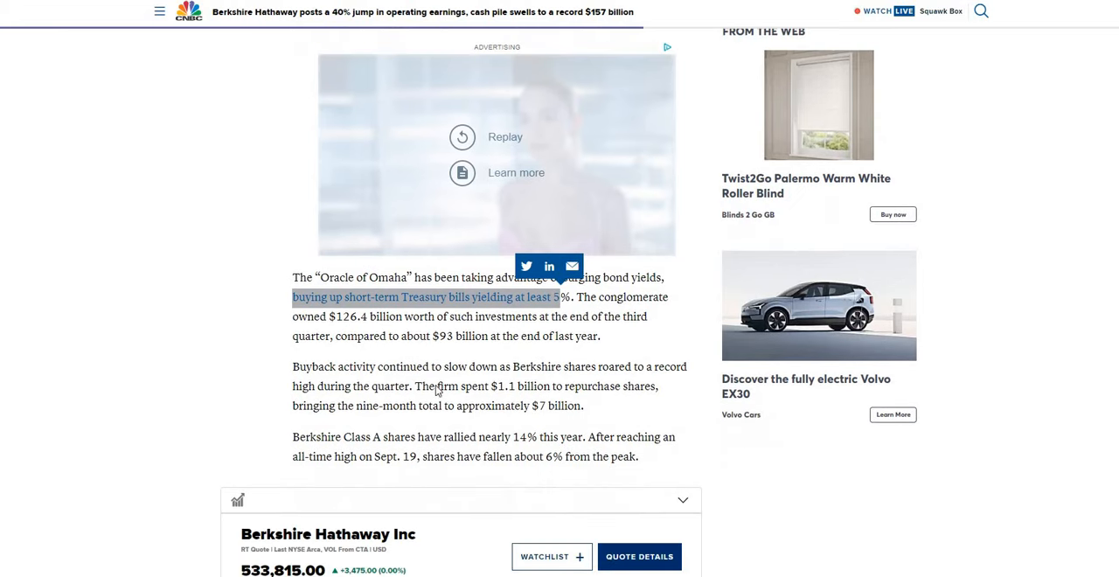
pyautogui.scroll(-1, 440, 384)
pyautogui.click(440, 350)
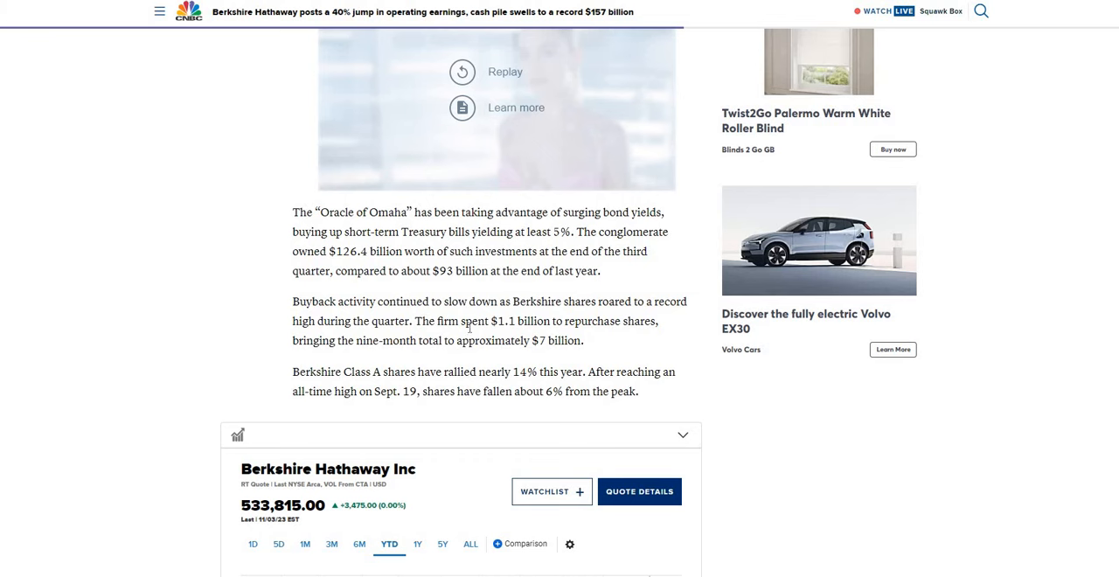
# - Highlight the $1.1 billion quarterly repurchase and nine-month $7 billion buyback total
pyautogui.moveTo(416, 321); pyautogui.dragTo(652, 320)
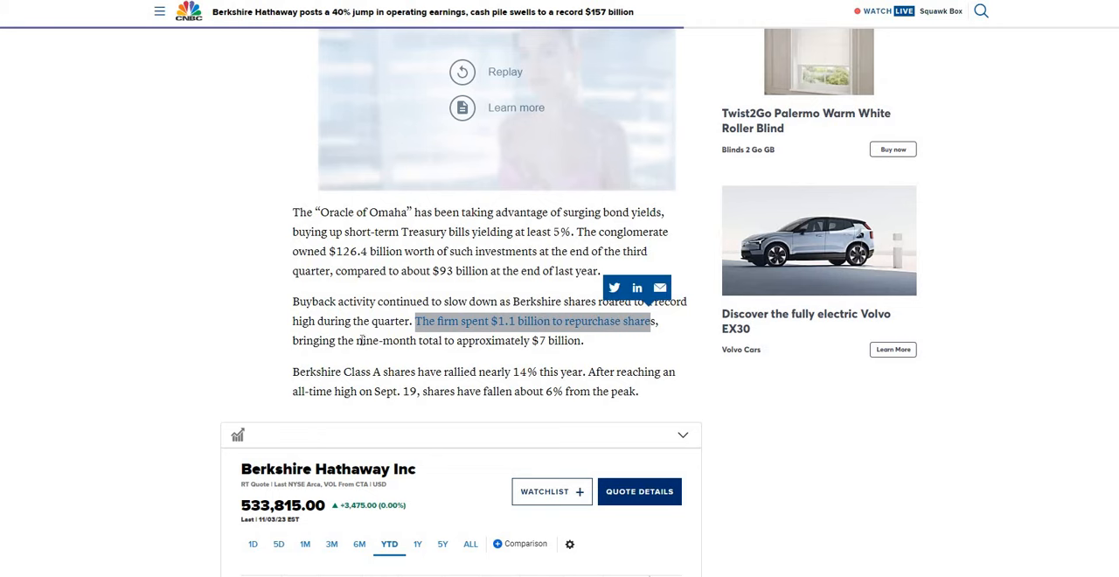
pyautogui.moveTo(361, 340); pyautogui.dragTo(583, 340)
pyautogui.click(483, 367)
pyautogui.scroll(-5, 483, 367)
pyautogui.scroll(-5, 483, 367)
pyautogui.scroll(-4, 483, 367)
pyautogui.scroll(-3, 484, 367)
pyautogui.scroll(-3, 484, 367)
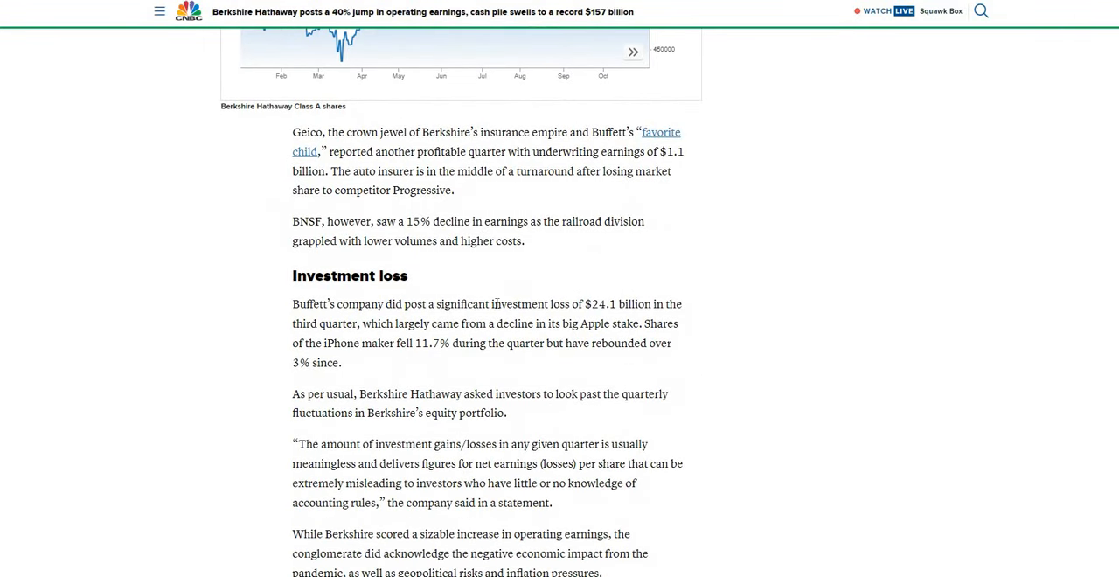
# - Highlight the $24.1 billion investment loss and the decline in the Apple stake
pyautogui.moveTo(435, 303); pyautogui.dragTo(686, 313)
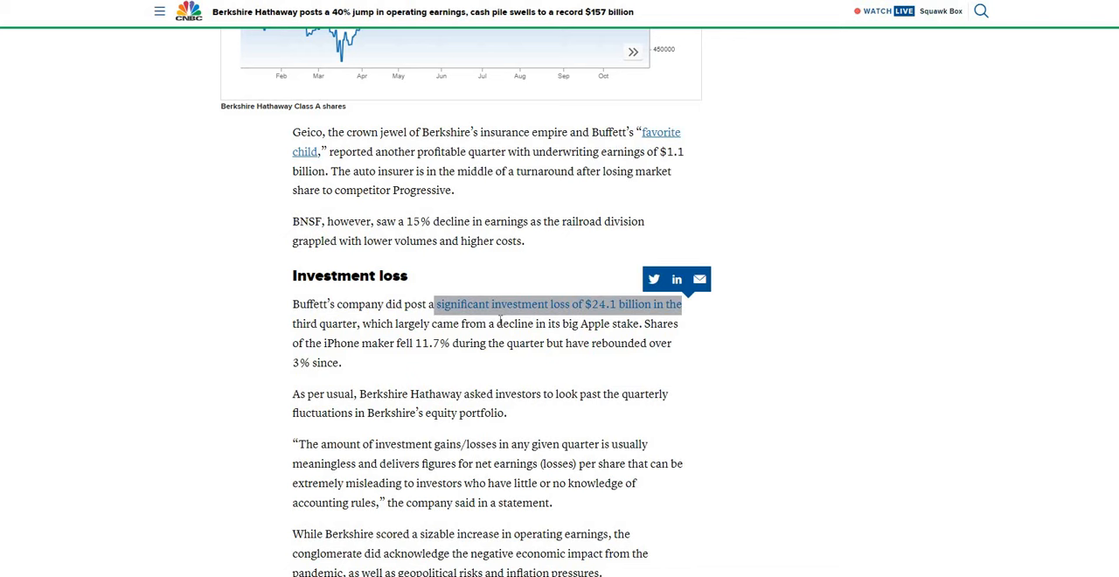
pyautogui.moveTo(498, 323); pyautogui.dragTo(640, 323)
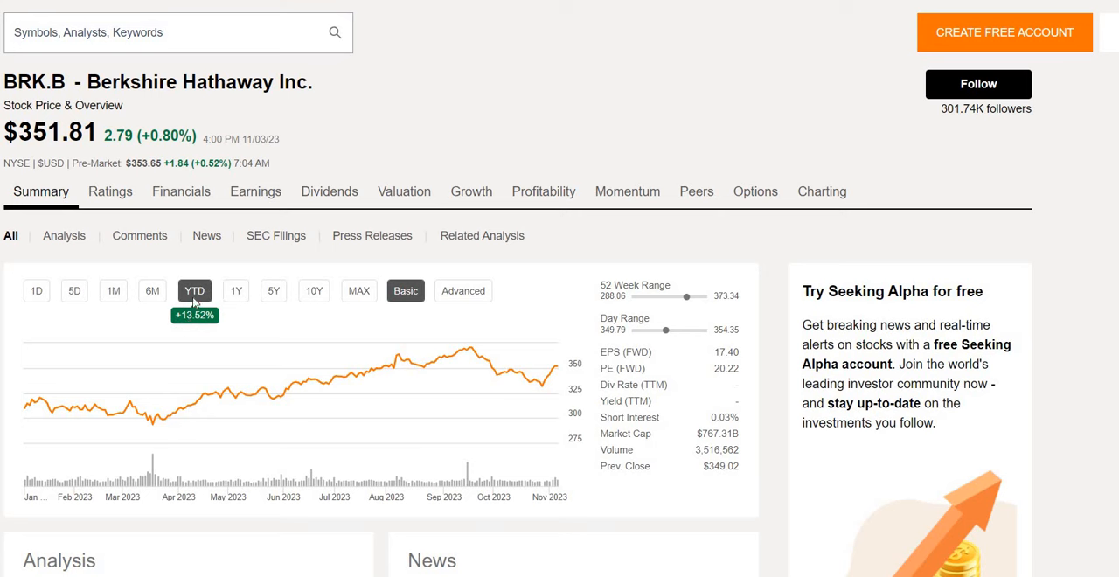
# - Show BRK.B's ten-year price history and highlight the forward P/E of 20.22
pyautogui.click(314, 290)
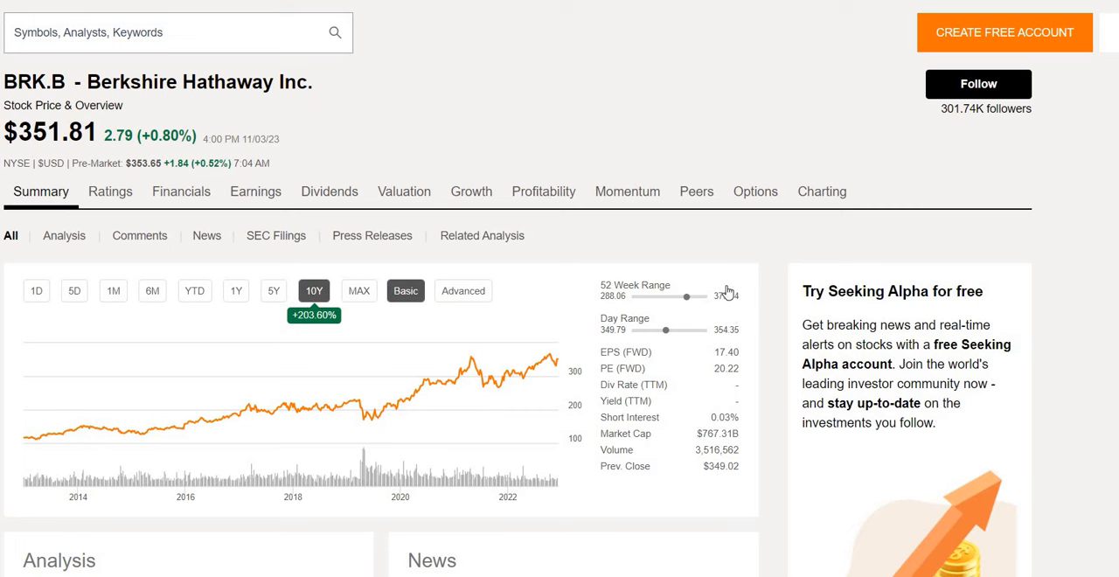
pyautogui.doubleClick(726, 368)
pyautogui.click(723, 399)
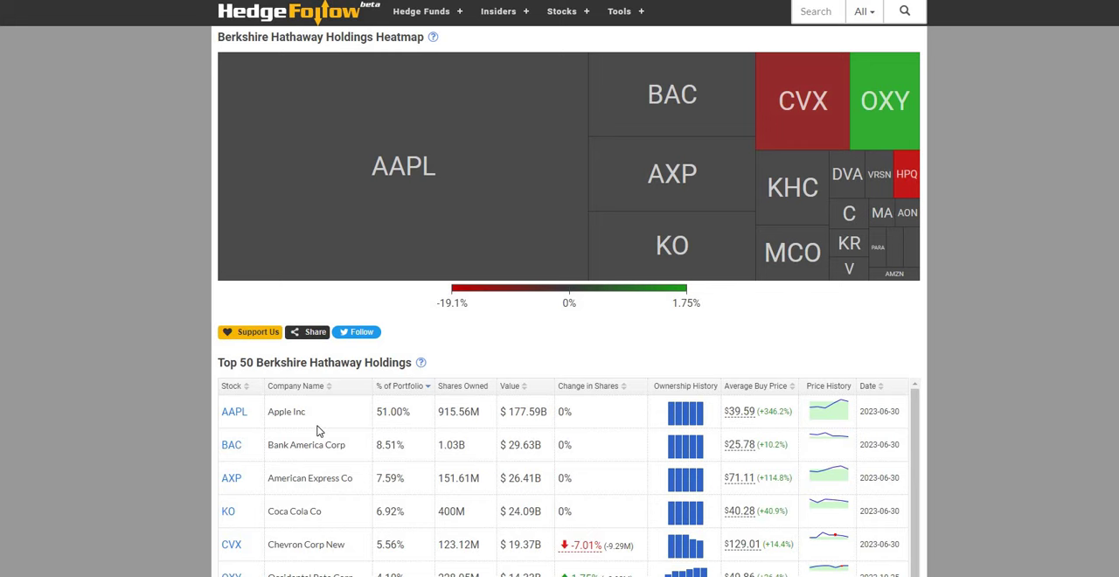
pyautogui.scroll(-2, 317, 428)
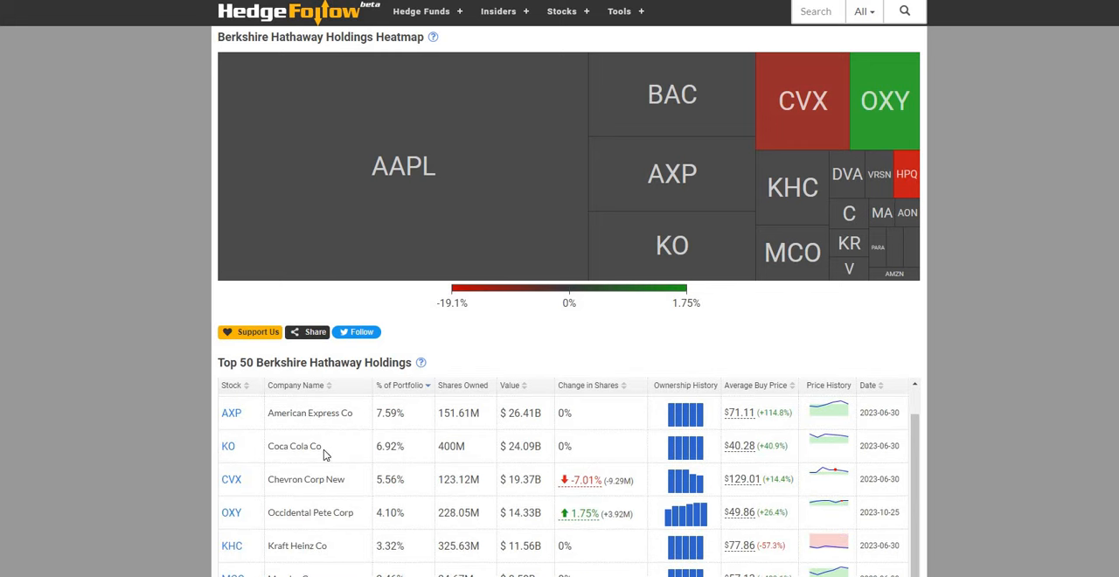
pyautogui.scroll(2, 330, 481)
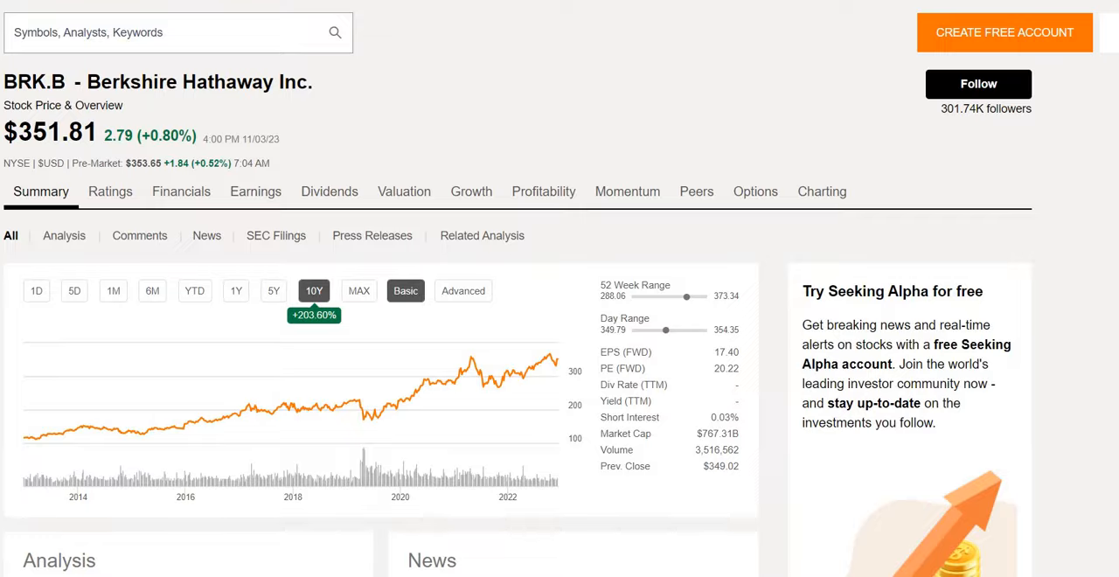
# - Bring up BRK.B's Financials income statement for review down to net income
pyautogui.click(181, 191)
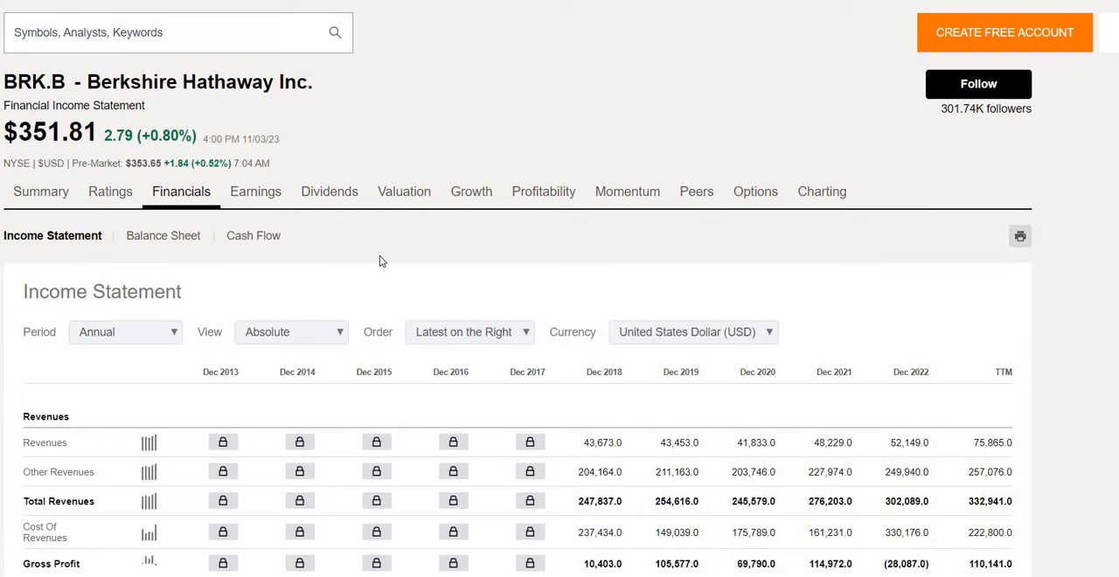
pyautogui.scroll(-3, 379, 262)
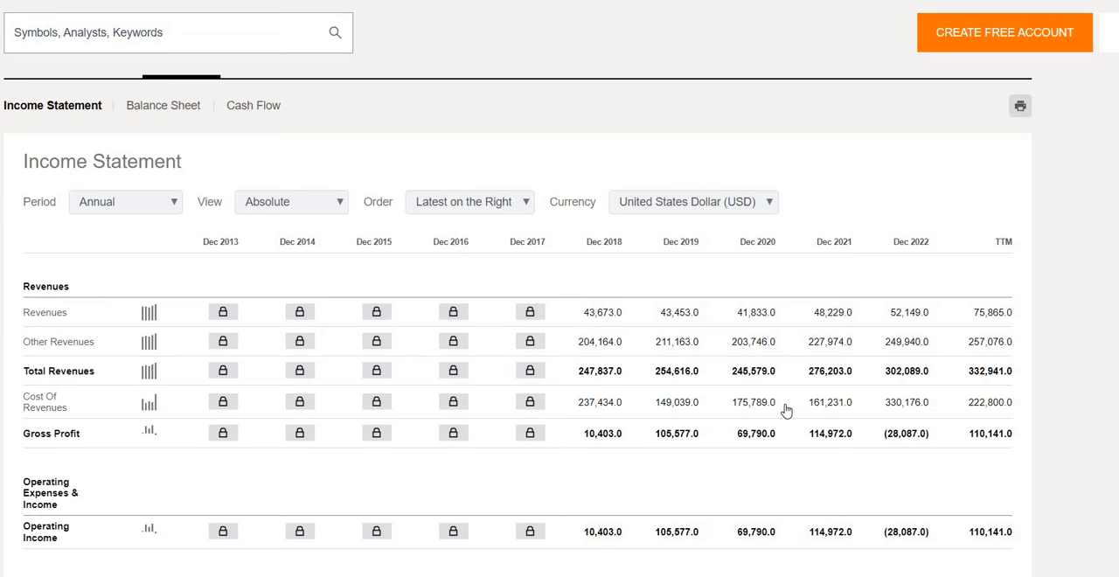
pyautogui.scroll(-2, 786, 409)
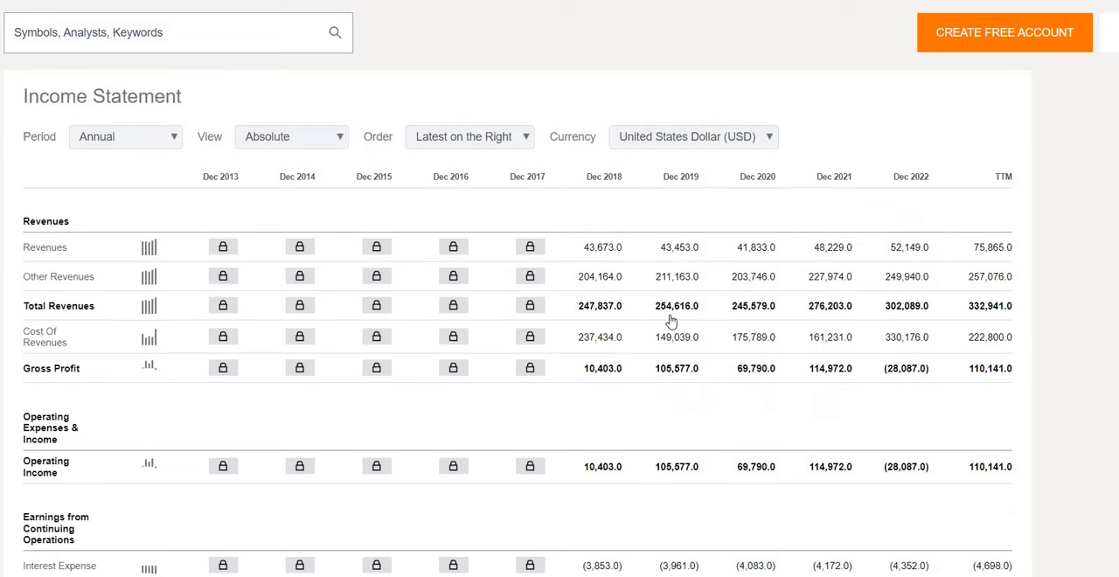
pyautogui.scroll(-4, 787, 321)
pyautogui.scroll(-5, 778, 349)
pyautogui.scroll(-3, 774, 358)
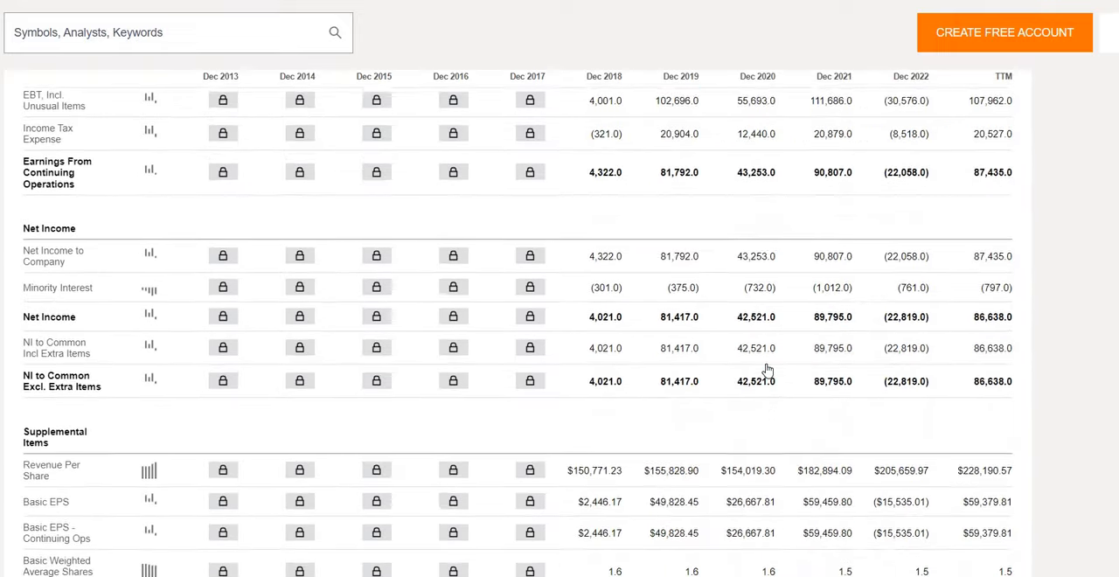
pyautogui.scroll(-4, 768, 370)
pyautogui.scroll(3, 767, 370)
pyautogui.scroll(4, 699, 385)
pyautogui.scroll(2, 626, 399)
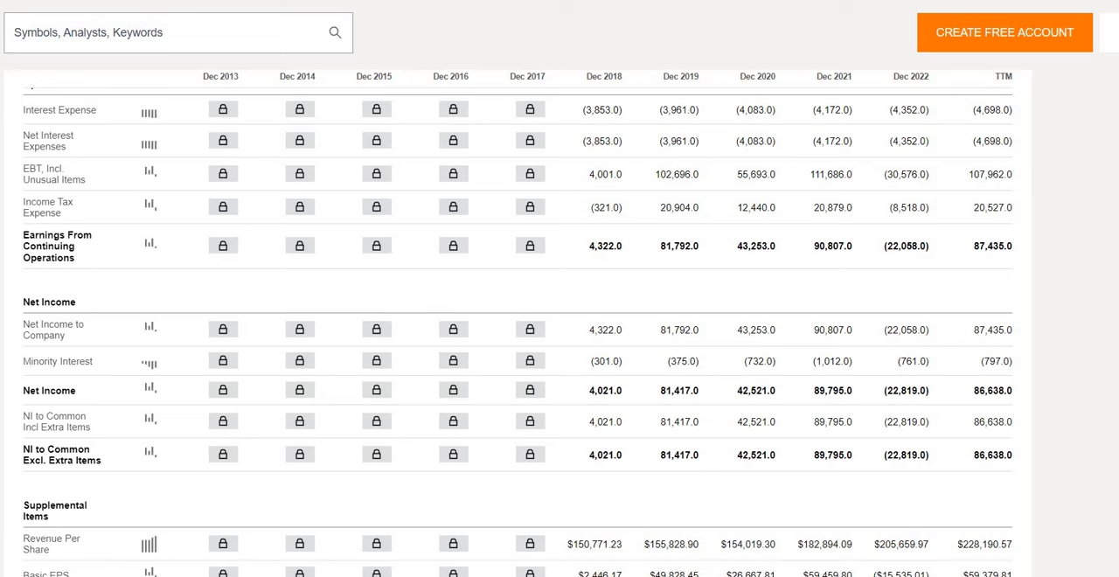
pyautogui.scroll(1, 901, 437)
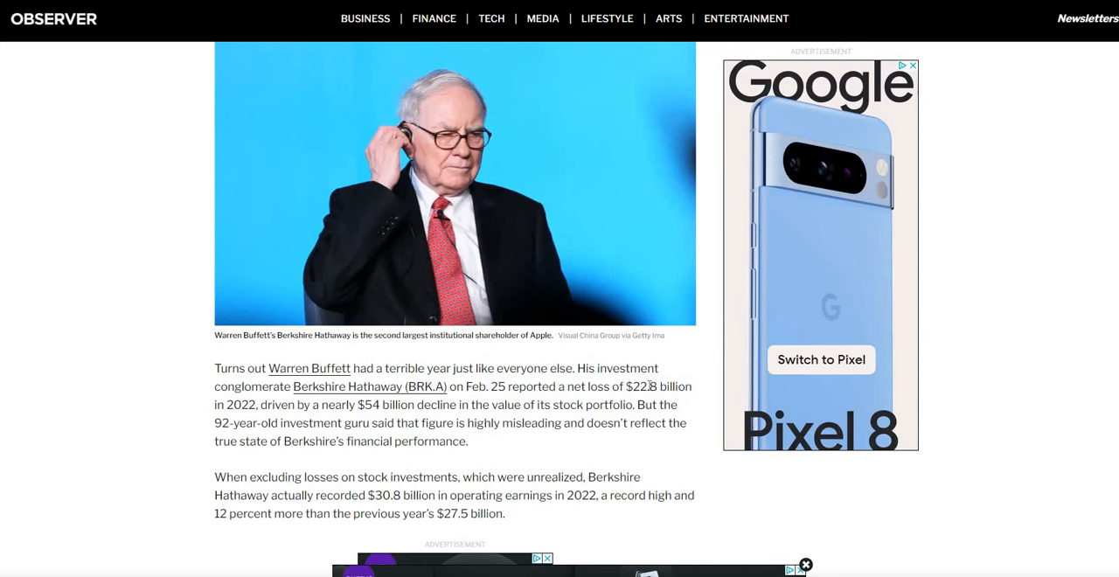
# - Highlight Berkshire's $22.8 billion 2022 net loss and $54 billion portfolio decline
pyautogui.moveTo(625, 385); pyautogui.dragTo(690, 385)
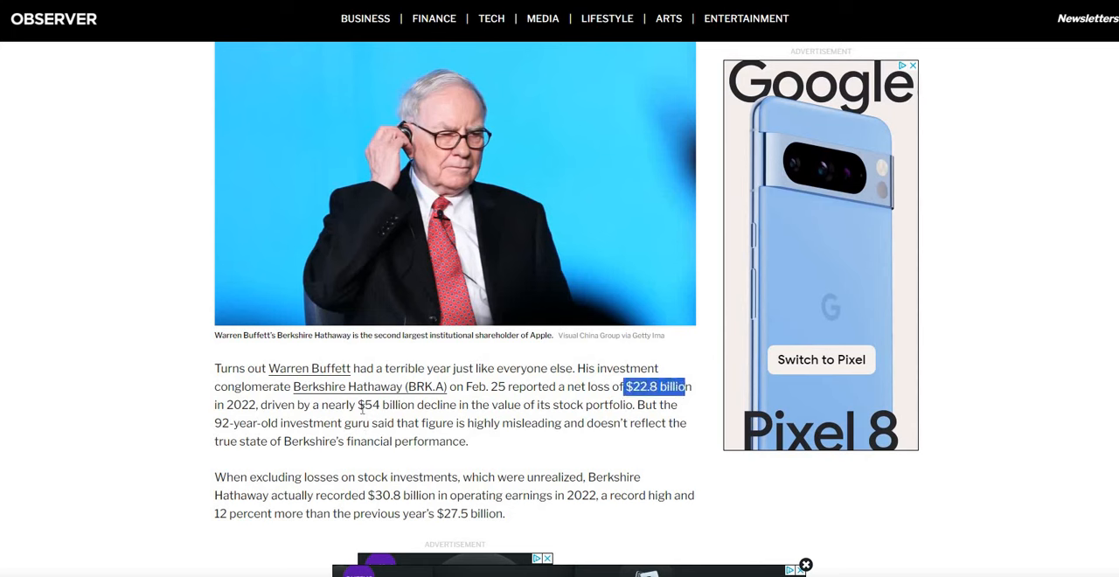
pyautogui.moveTo(358, 405); pyautogui.dragTo(633, 407)
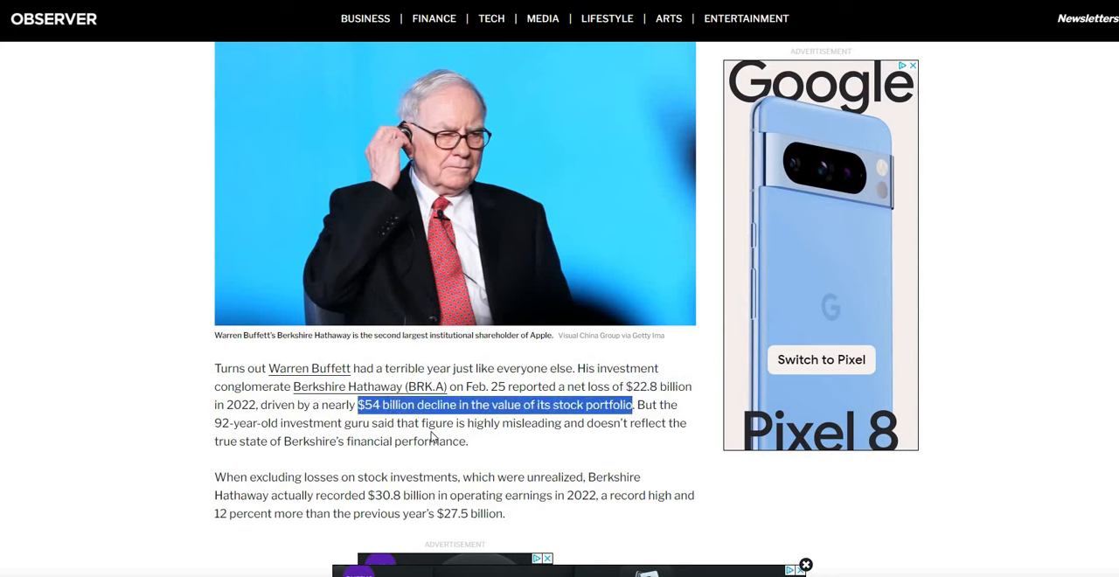
pyautogui.click(432, 437)
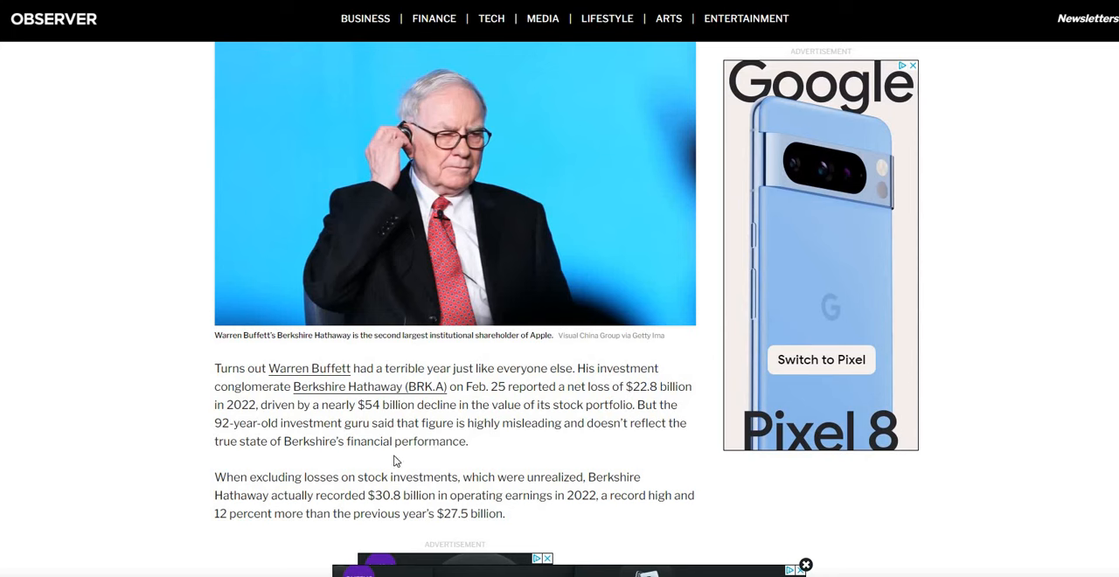
# - Highlight the record $30.8 billion operating earnings, up 12 percent excluding stock losses
pyautogui.moveTo(215, 477); pyautogui.dragTo(582, 478)
pyautogui.moveTo(368, 495); pyautogui.dragTo(564, 496)
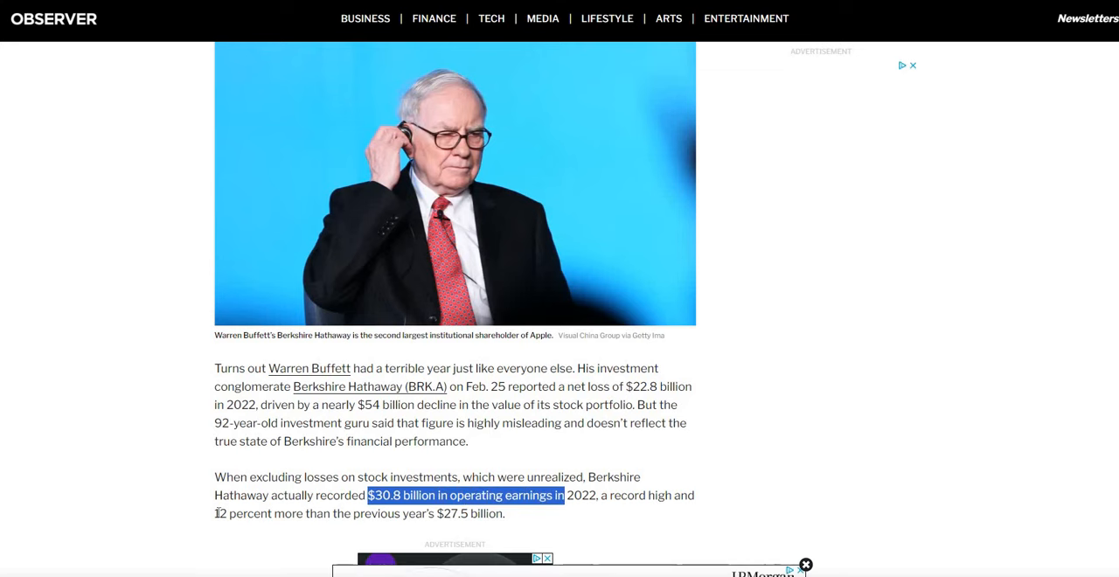
pyautogui.moveTo(218, 514); pyautogui.dragTo(294, 513)
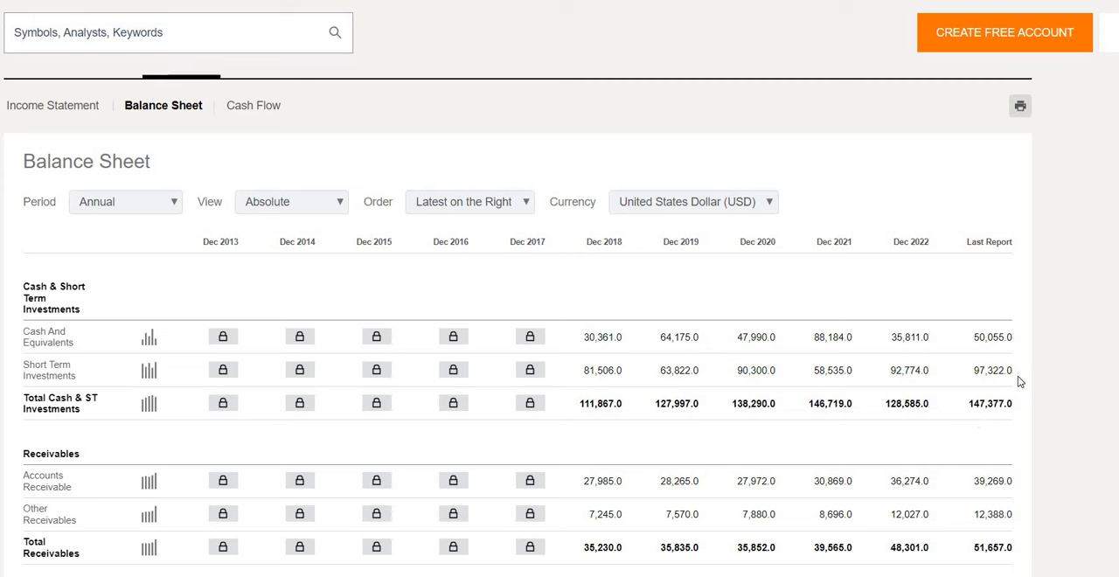
pyautogui.scroll(-5, 560, 350)
pyautogui.scroll(-5, 560, 350)
pyautogui.scroll(-4, 560, 350)
pyautogui.scroll(-3, 559, 349)
pyautogui.scroll(-5, 559, 350)
pyautogui.scroll(-3, 559, 349)
pyautogui.scroll(3, 559, 350)
pyautogui.scroll(-5, 560, 350)
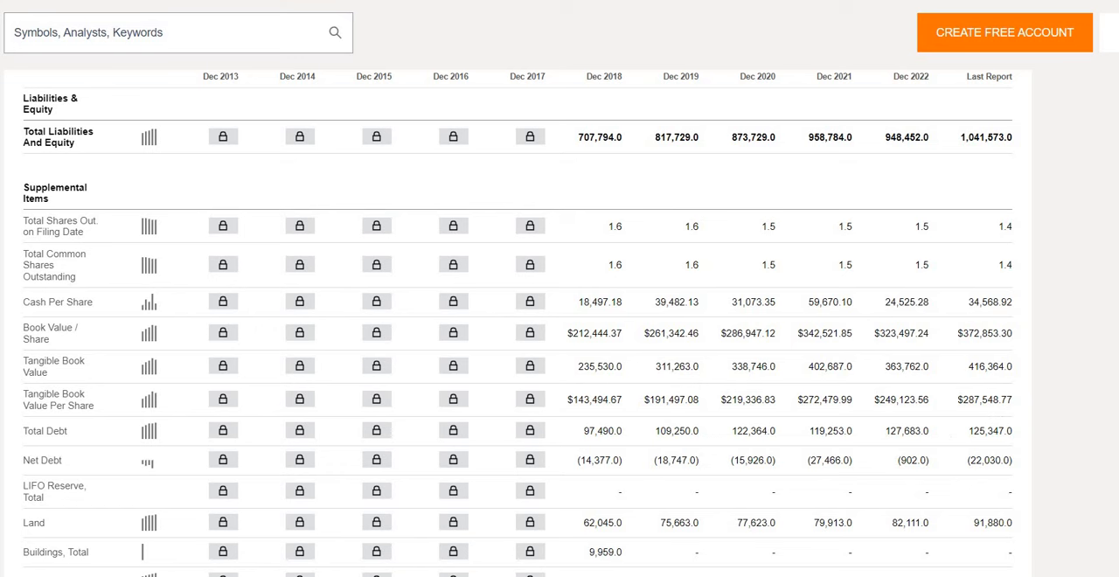
pyautogui.scroll(10, 1017, 344)
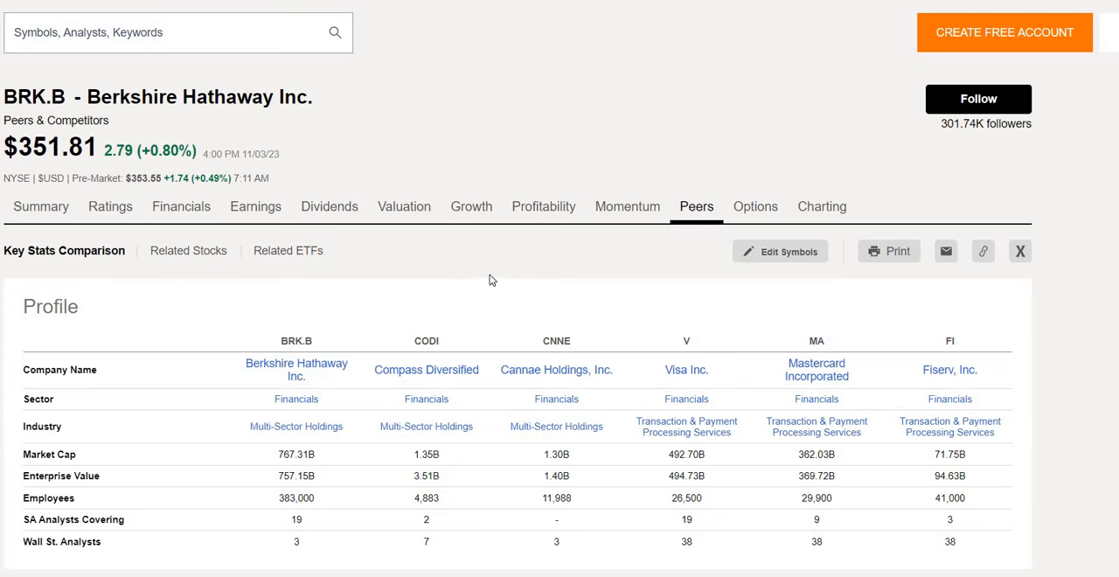
pyautogui.scroll(-1, 488, 275)
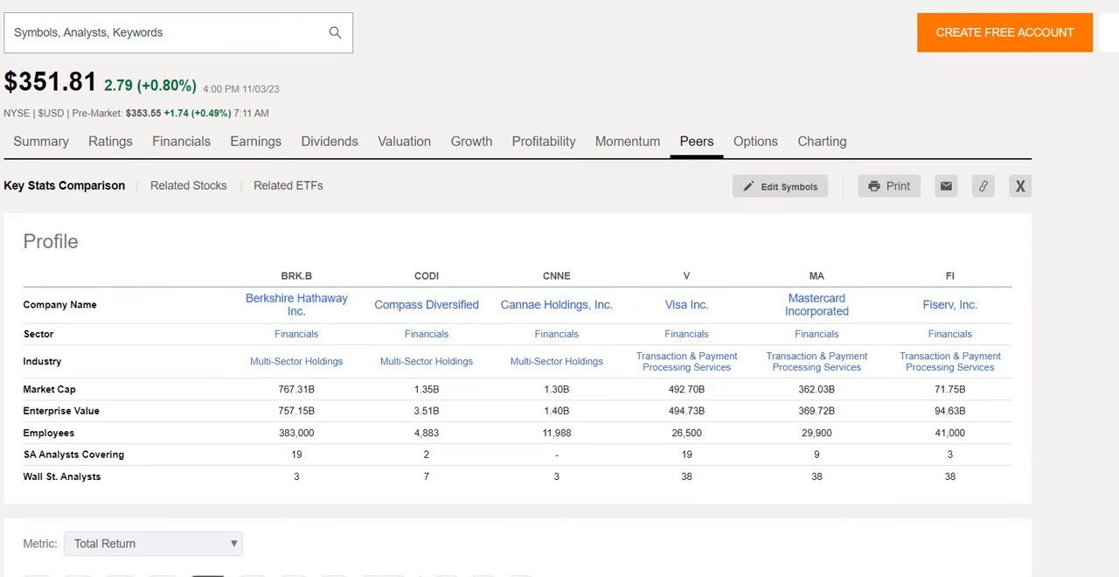
pyautogui.scroll(-5, 849, 302)
pyautogui.scroll(-3, 849, 302)
pyautogui.scroll(1, 560, 306)
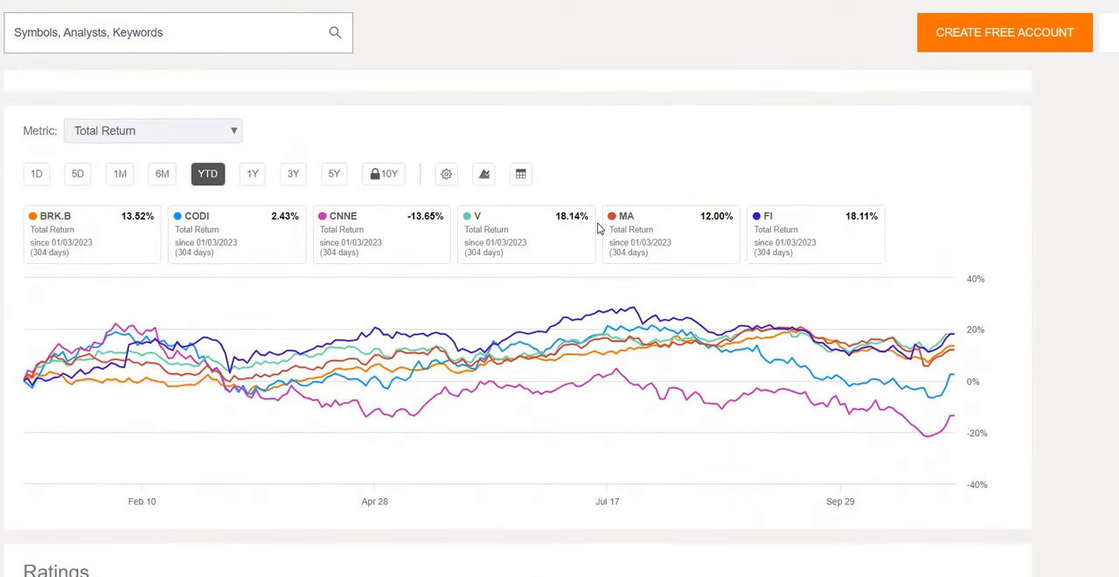
# - Isolate BRK.B's return line and set the peers total-return chart to five years
pyautogui.click(85, 239)
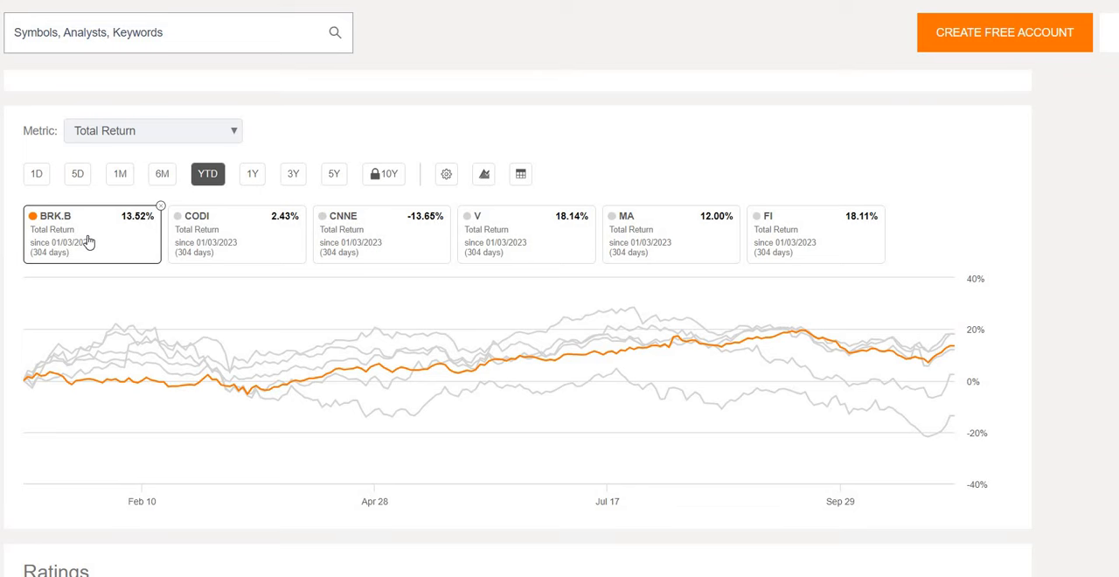
pyautogui.click(334, 174)
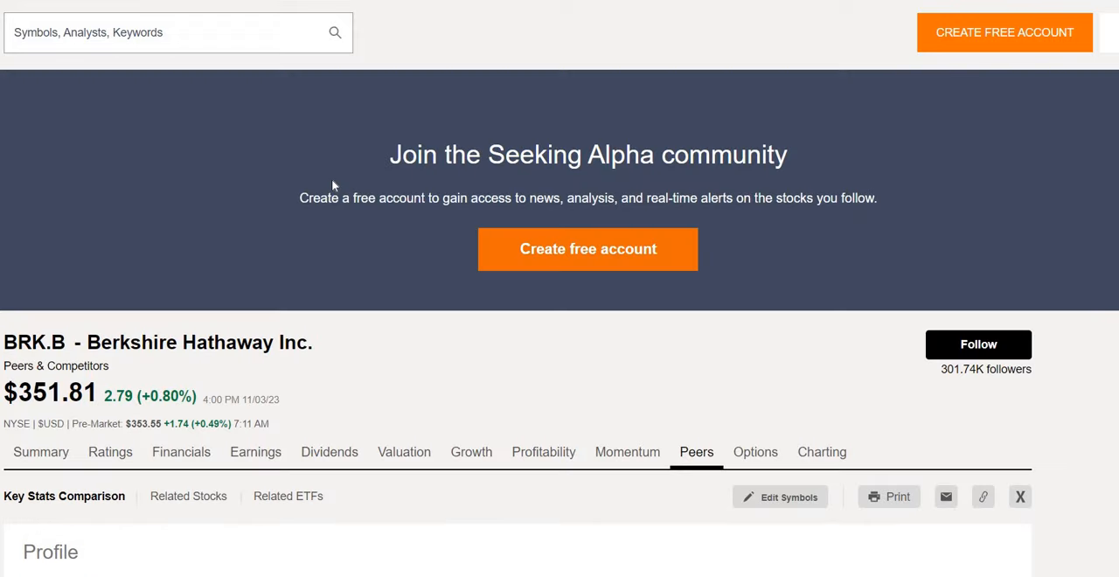
pyautogui.scroll(-5, 341, 350)
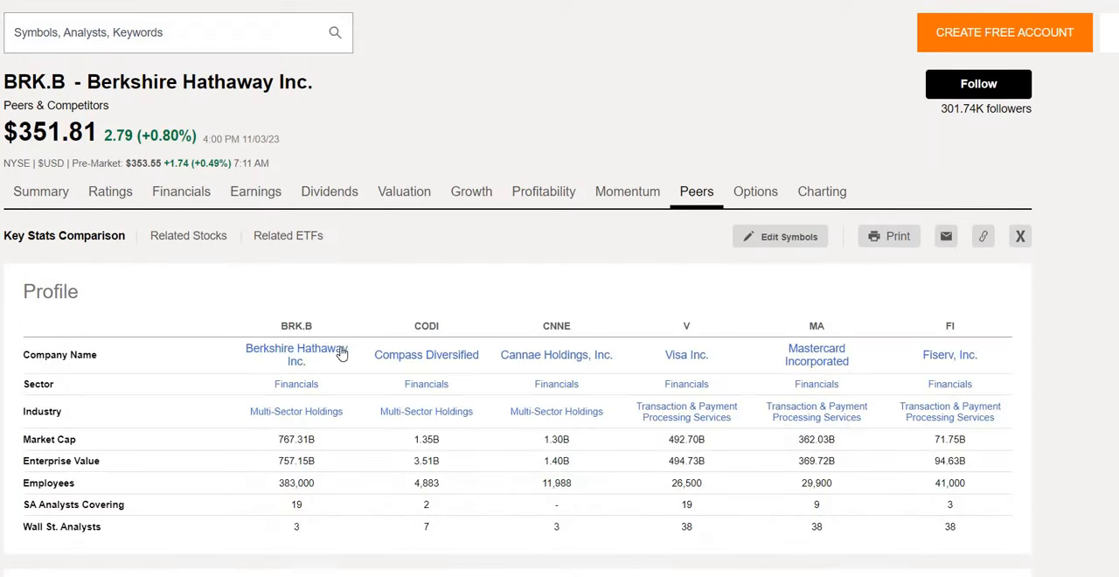
pyautogui.scroll(-5, 341, 350)
pyautogui.scroll(-4, 337, 356)
pyautogui.scroll(-4, 337, 357)
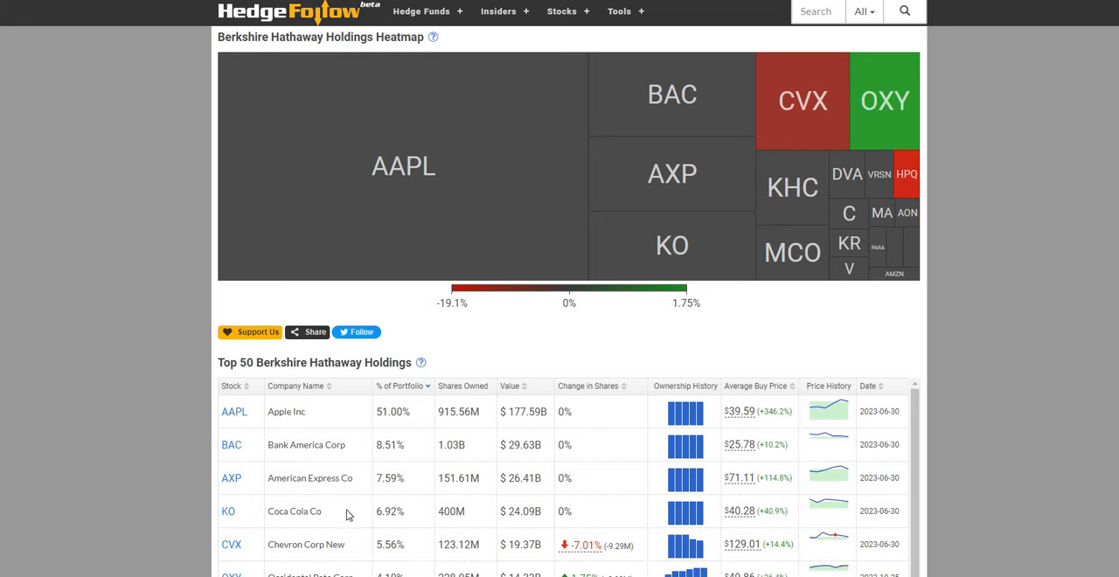
pyautogui.scroll(-2, 503, 398)
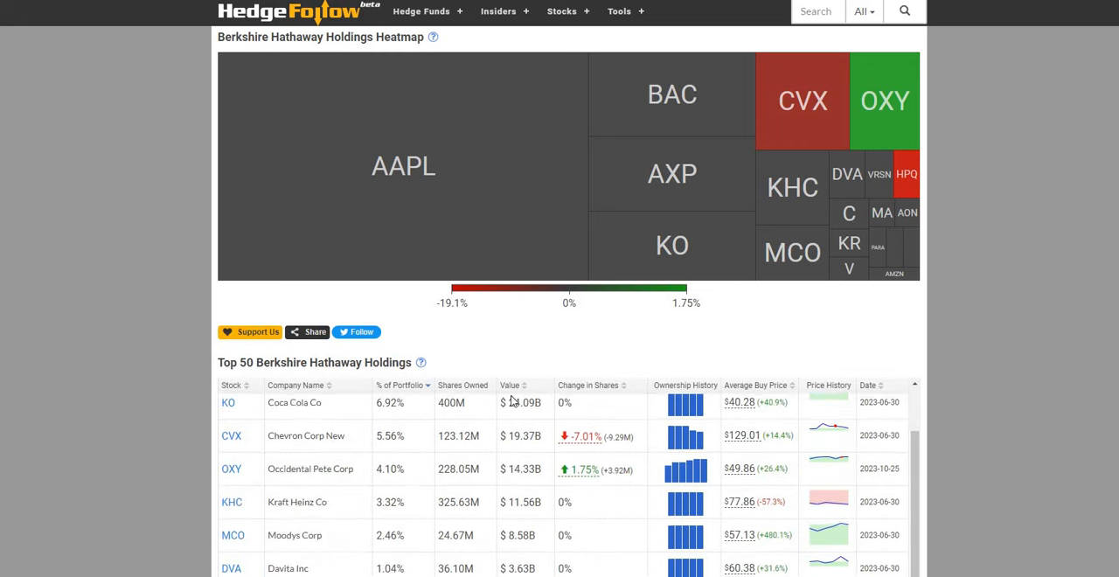
pyautogui.scroll(-1, 503, 398)
pyautogui.scroll(-3, 559, 350)
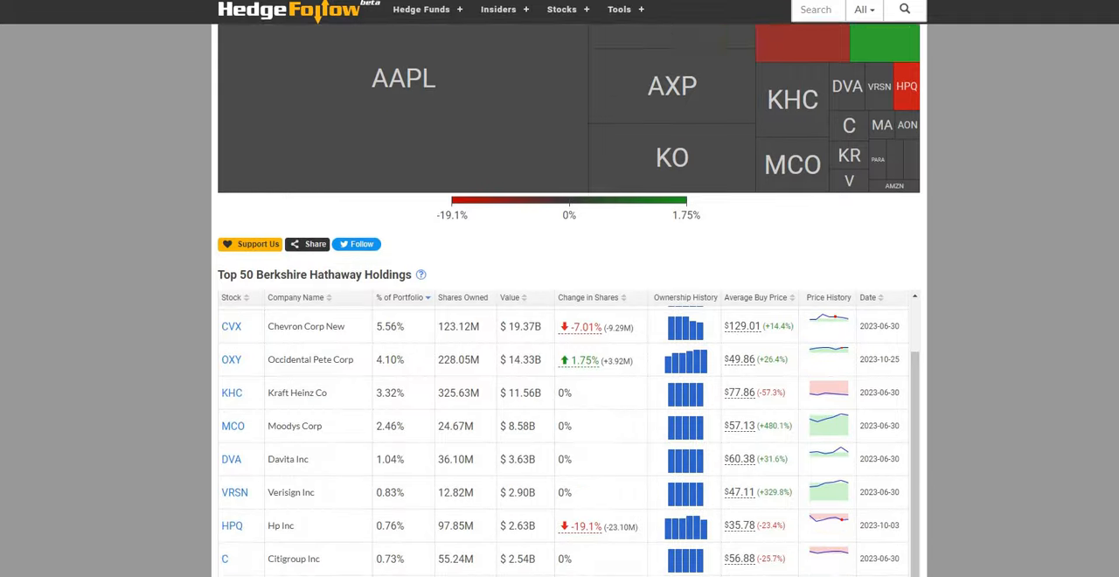
pyautogui.scroll(-2, 560, 350)
pyautogui.moveTo(916, 337); pyautogui.dragTo(921, 245)
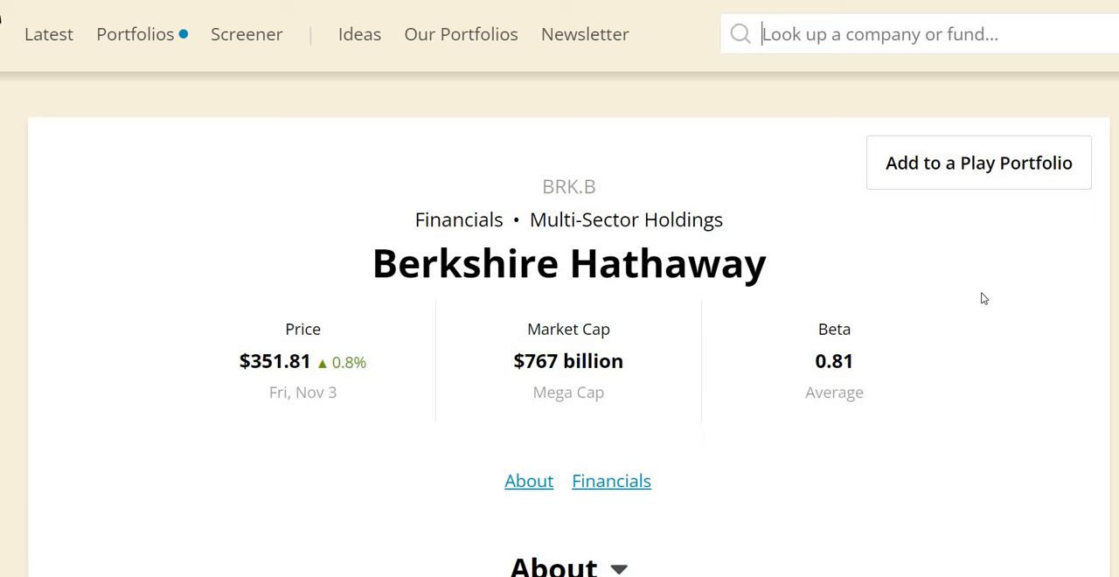
pyautogui.scroll(-5, 560, 349)
pyautogui.scroll(-5, 560, 350)
pyautogui.scroll(-4, 560, 350)
pyautogui.scroll(1, 798, 245)
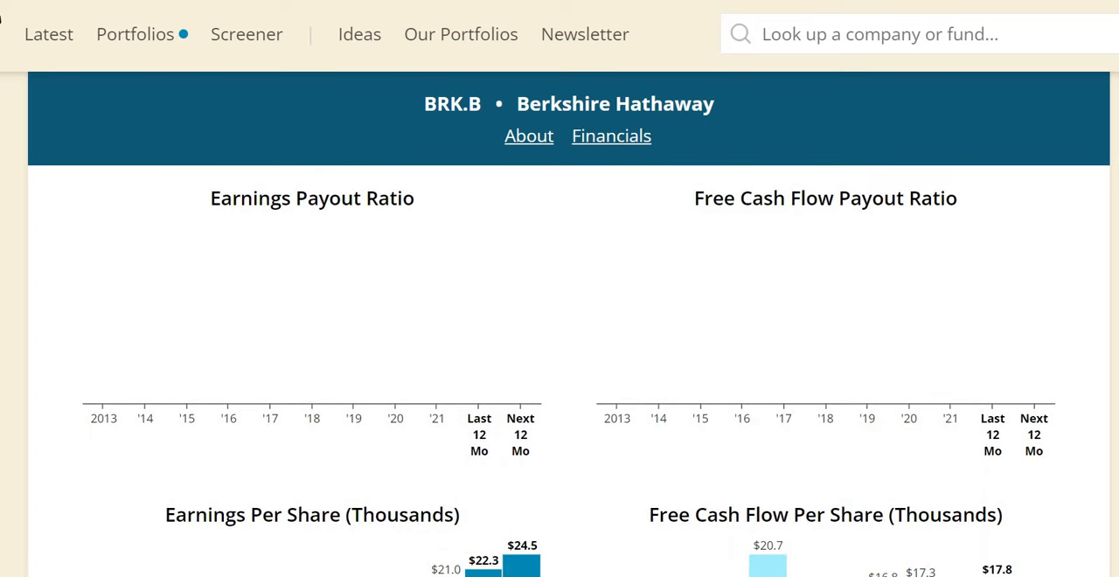
pyautogui.scroll(-3, 559, 349)
pyautogui.scroll(-1, 559, 349)
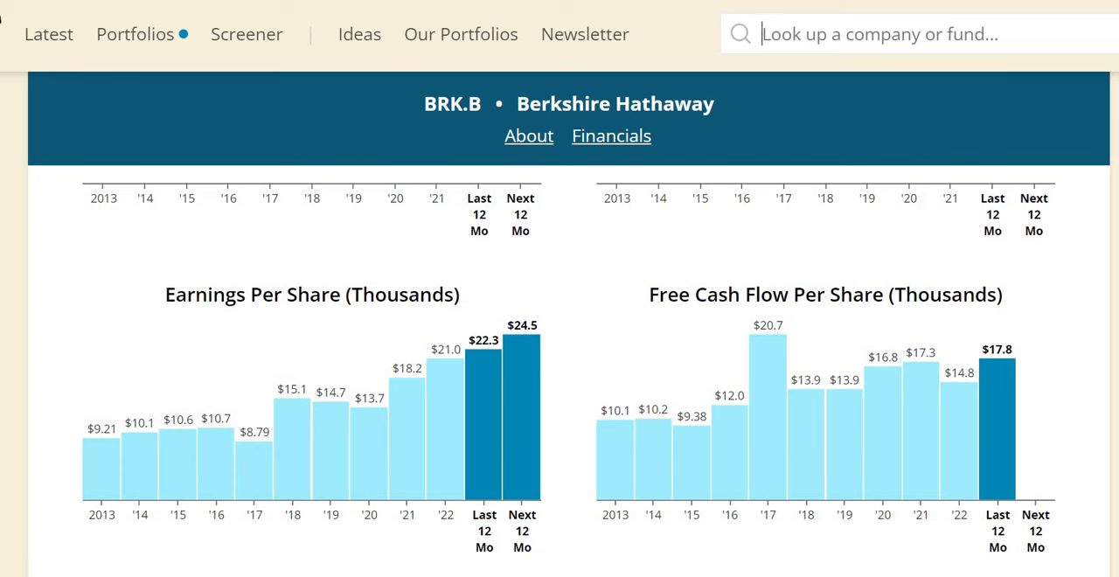
pyautogui.scroll(-4, 559, 350)
pyautogui.scroll(1, 940, 227)
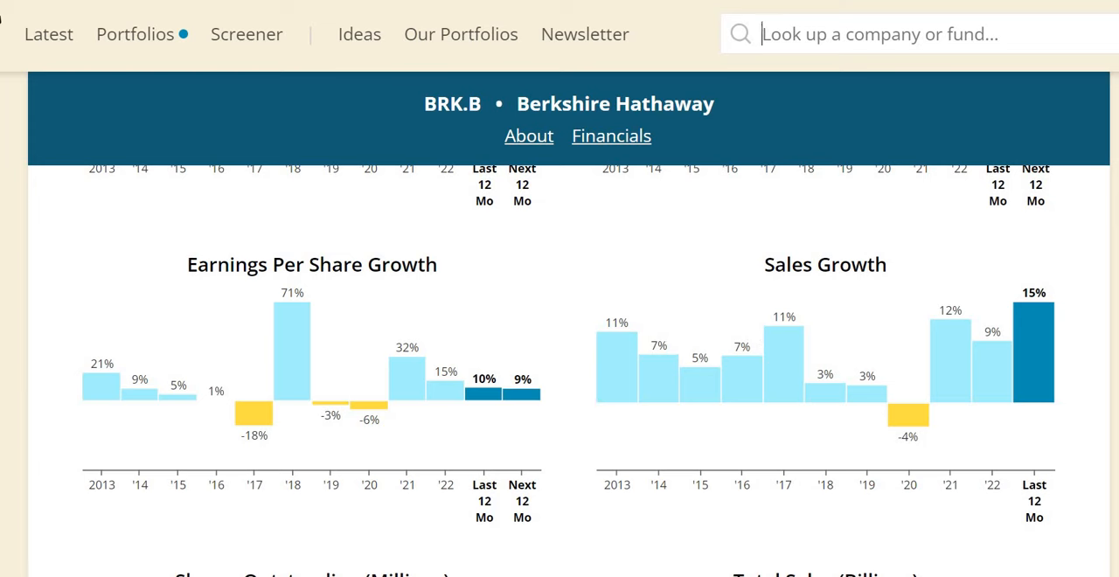
pyautogui.scroll(-4, 821, 349)
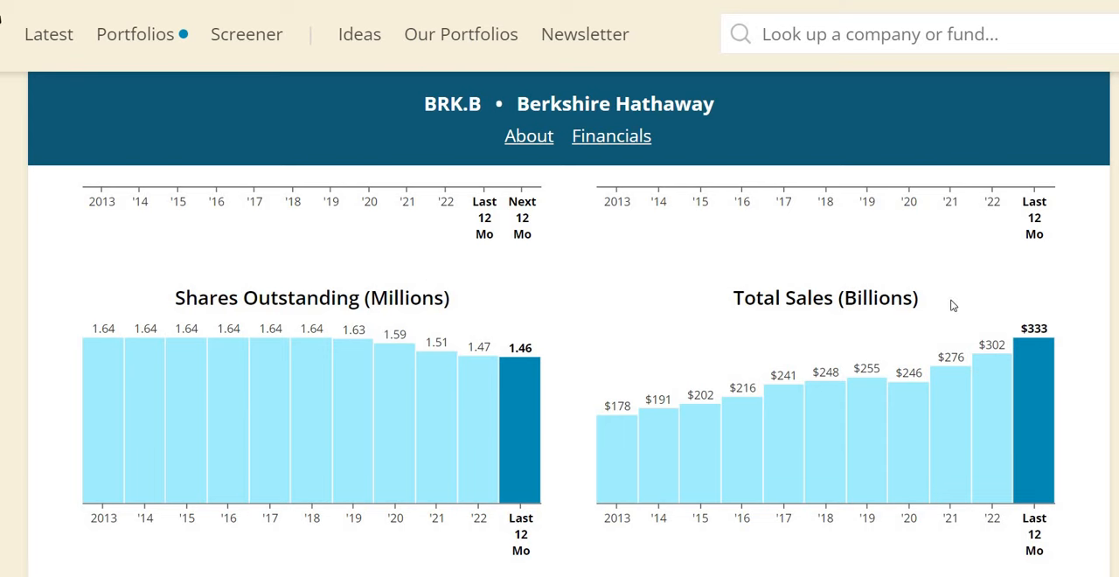
pyautogui.scroll(-4, 560, 350)
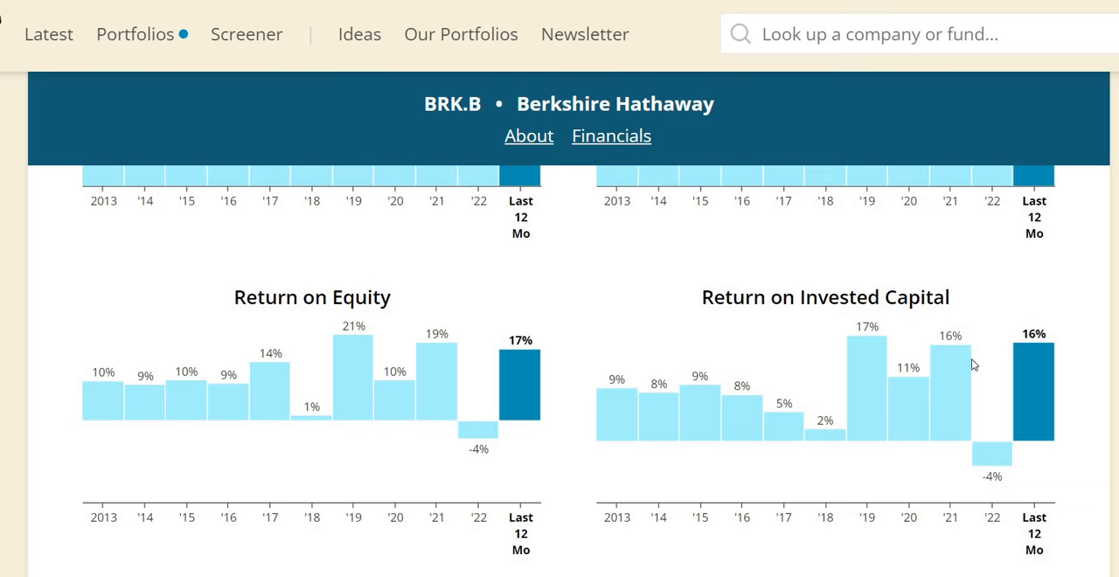
pyautogui.scroll(-4, 560, 368)
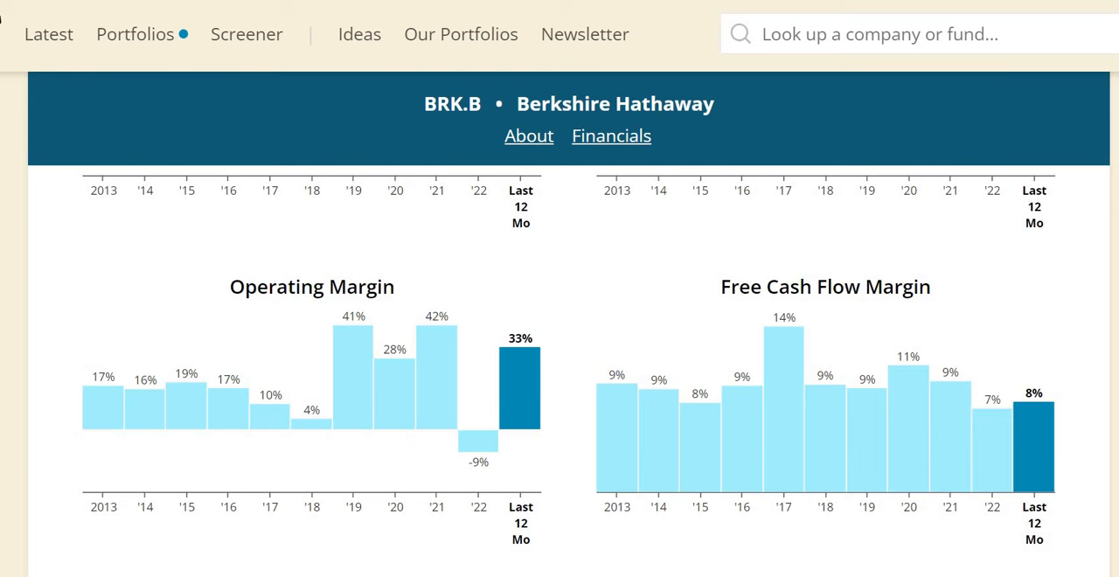
pyautogui.scroll(-3, 559, 367)
pyautogui.scroll(-2, 559, 367)
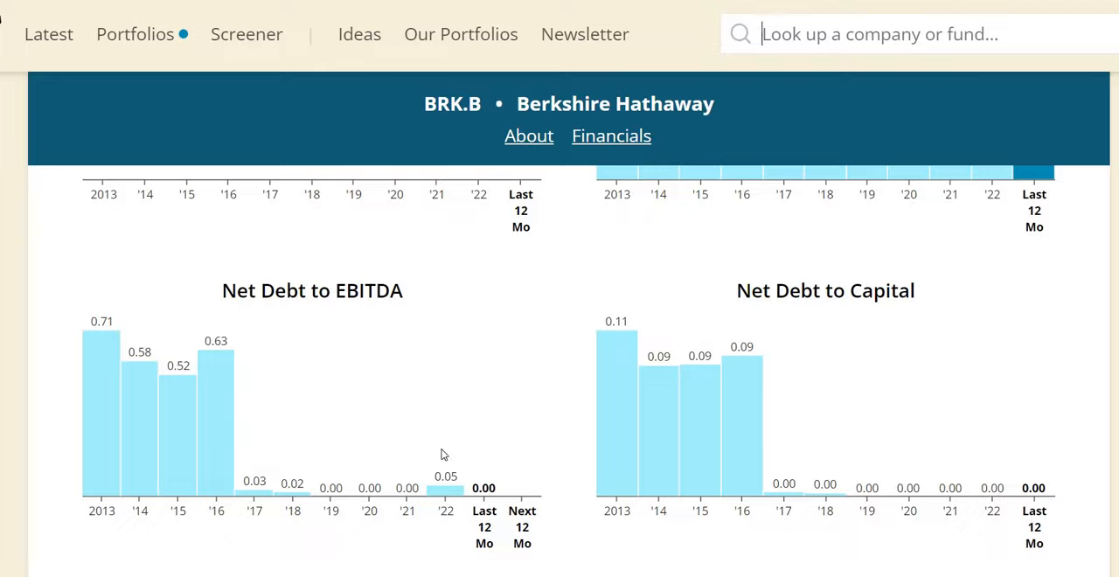
# - Move the black cover box aside to reveal BRK.B's Graham intrinsic value of $490.98
pyautogui.hotkey('alt', 'Tab')
pyautogui.click(455, 231)
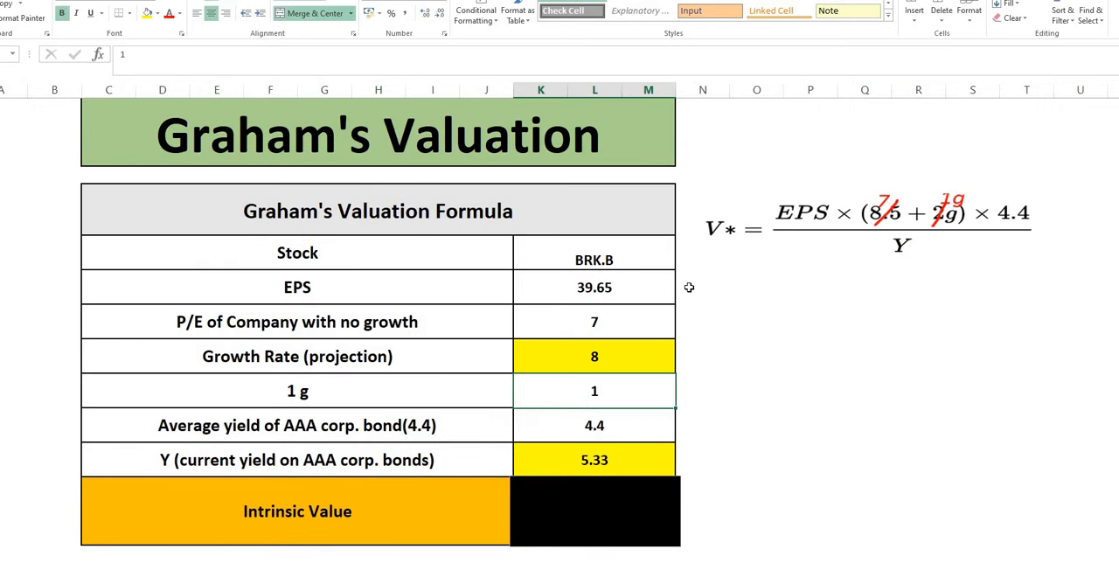
pyautogui.click(689, 292)
pyautogui.click(680, 351)
pyautogui.click(686, 456)
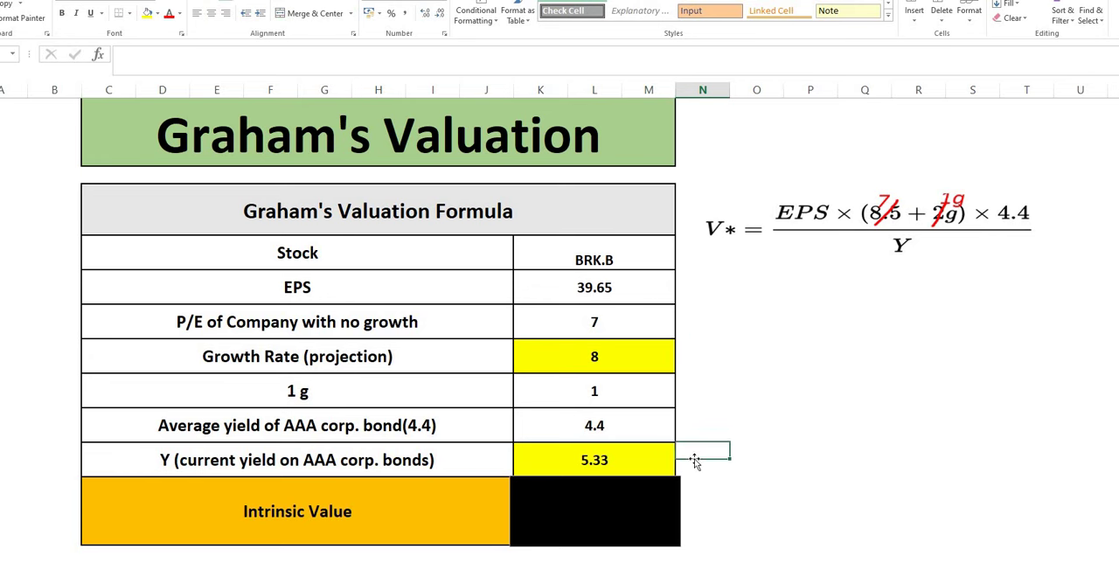
pyautogui.doubleClick(612, 500)
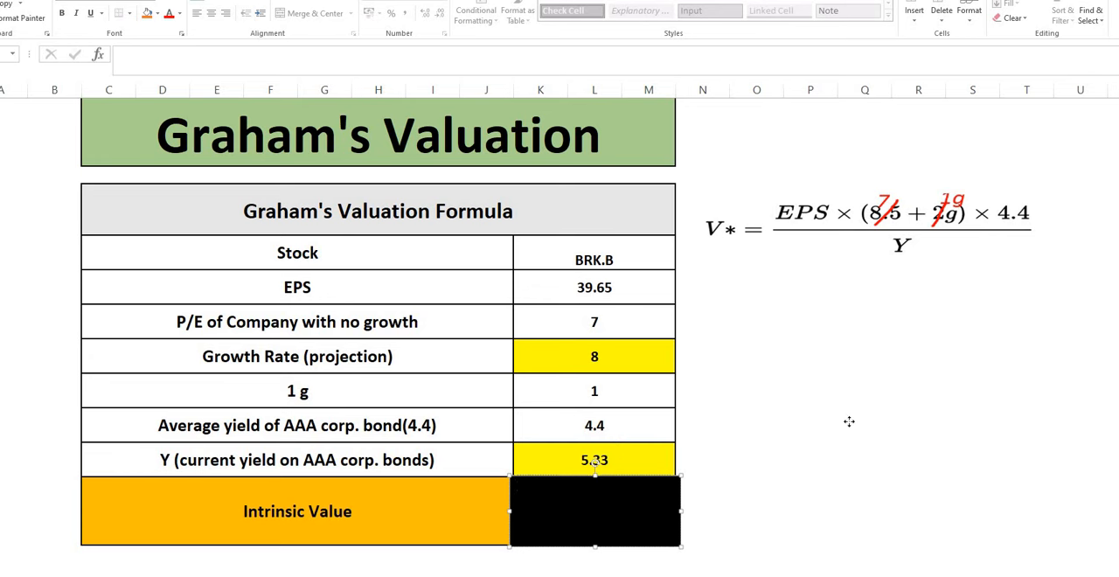
pyautogui.moveTo(627, 498); pyautogui.dragTo(817, 437)
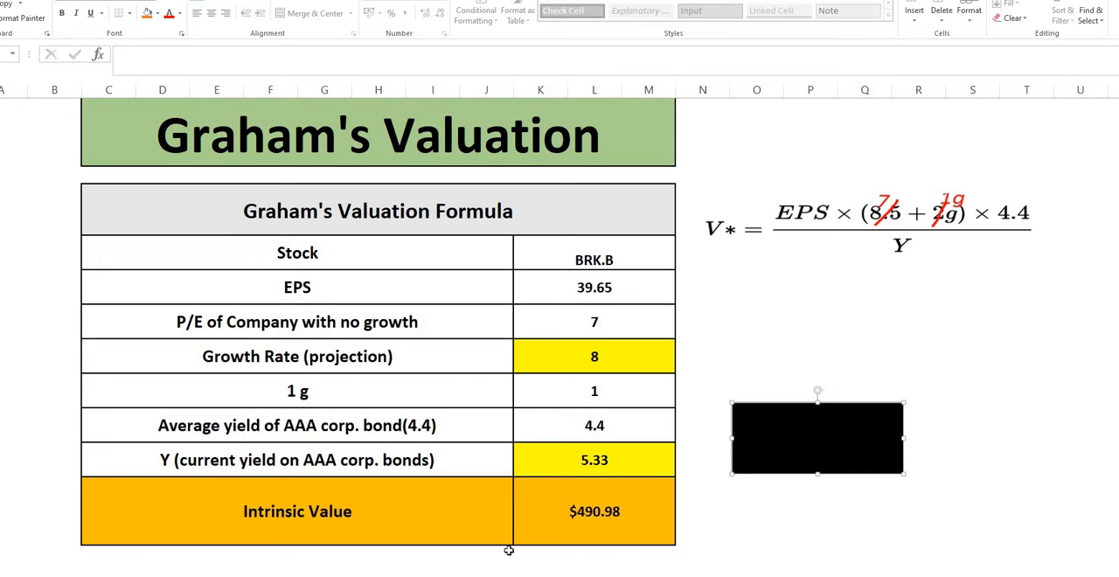
# - Check the $351.81 current share price on Seeking Alpha against the intrinsic value
pyautogui.hotkey('alt', 'Tab')
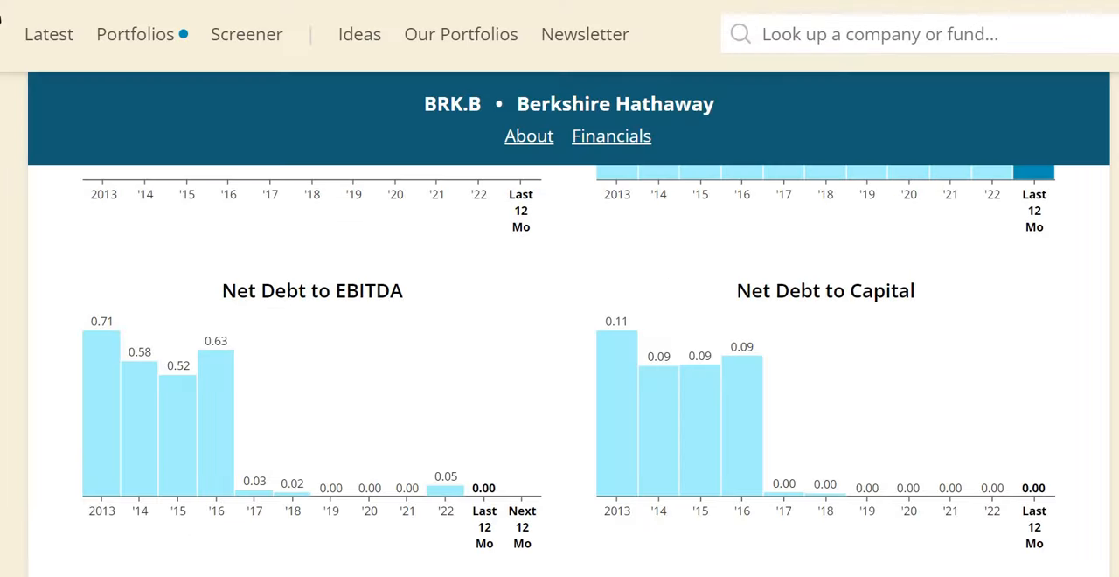
pyautogui.hotkey('ctrl', 'Tab')
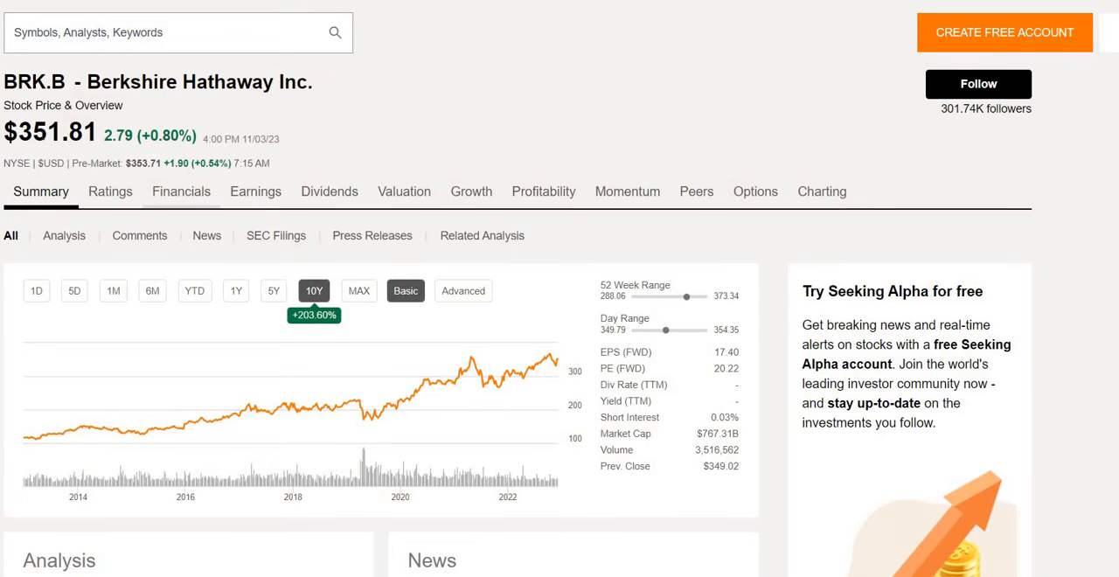
pyautogui.moveTo(18, 131); pyautogui.dragTo(101, 133)
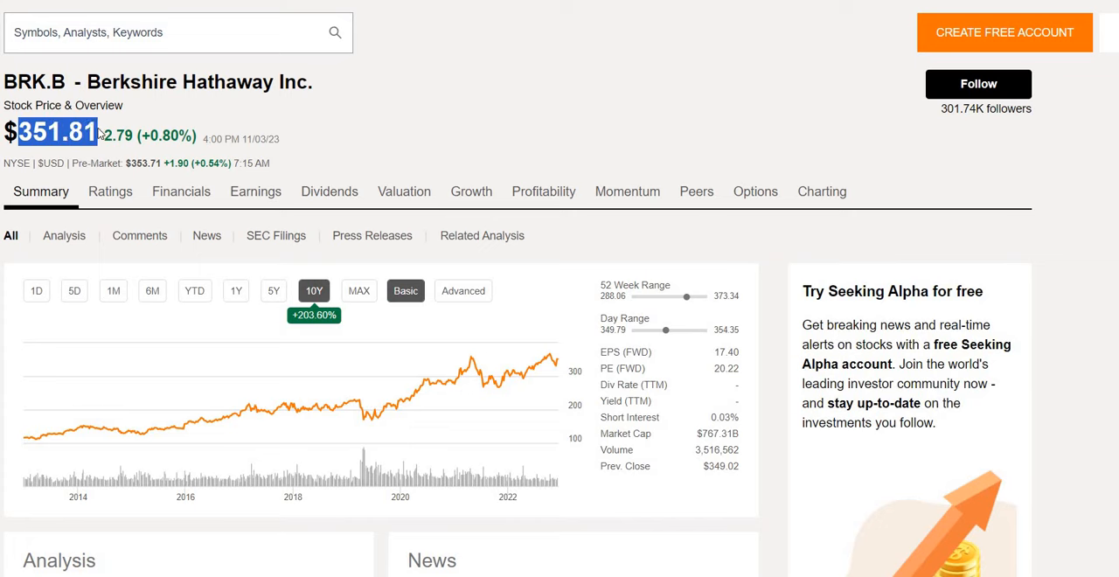
pyautogui.click(105, 160)
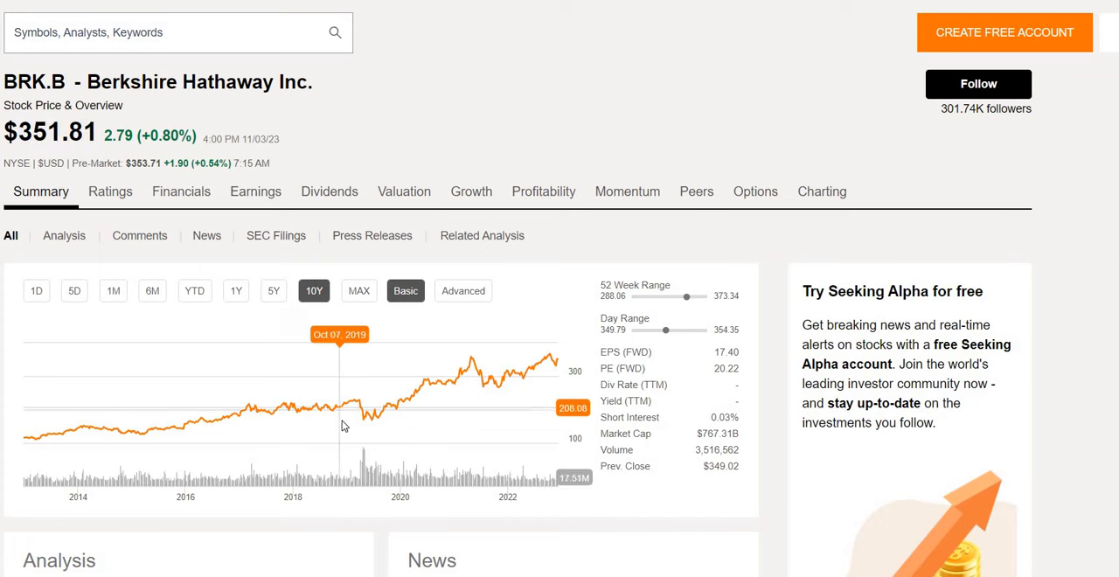
# - Page through Multiples and Dividend Discount sheets to the DCF Model showing $381.40
pyautogui.hotkey('alt', 'Tab')
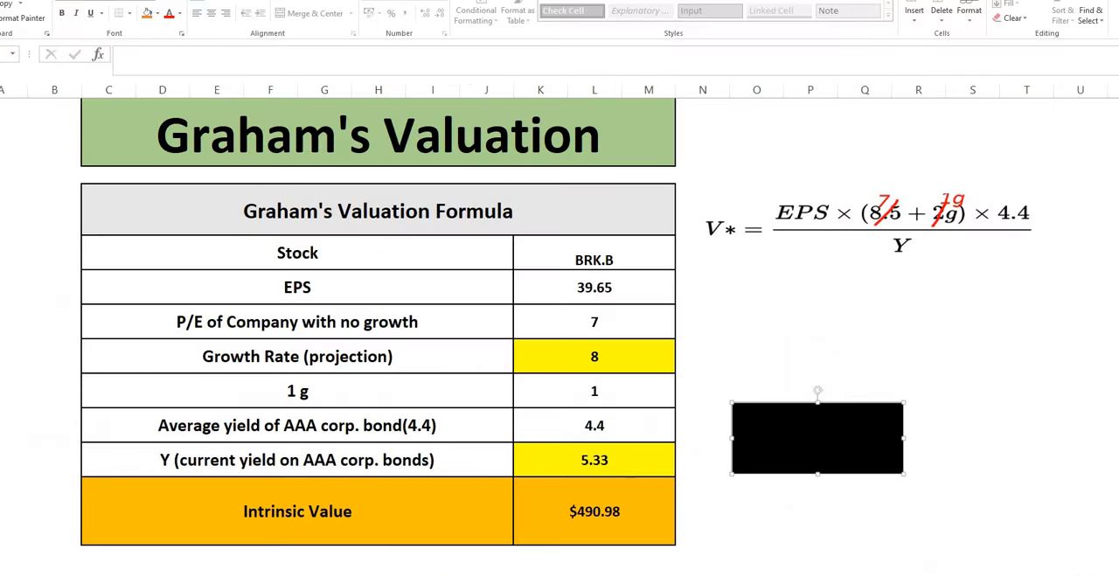
pyautogui.hotkey('ctrl', 'pagedown')
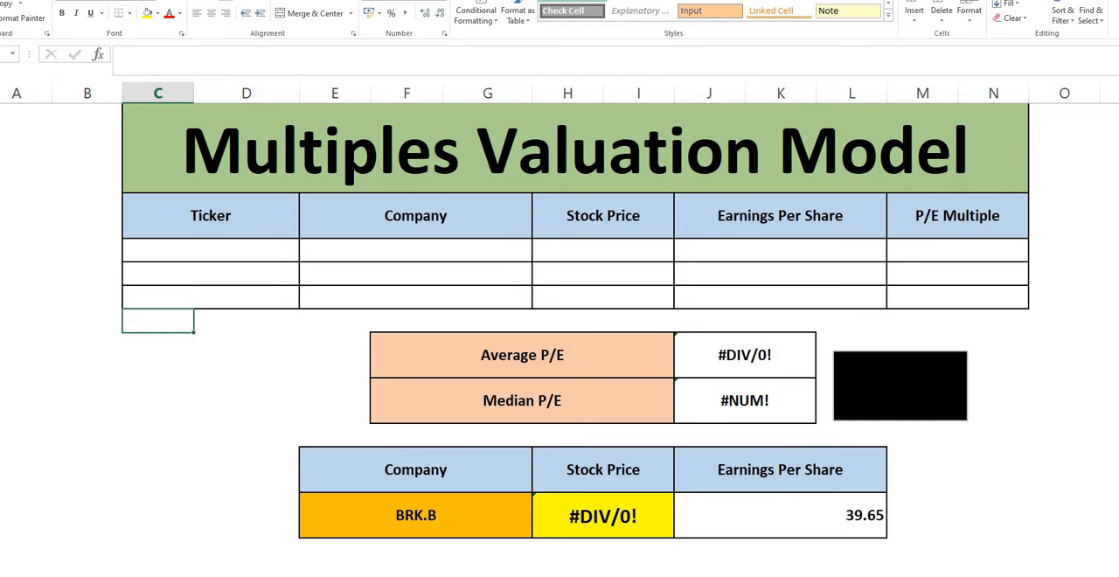
pyautogui.hotkey('ctrl', 'pagedown')
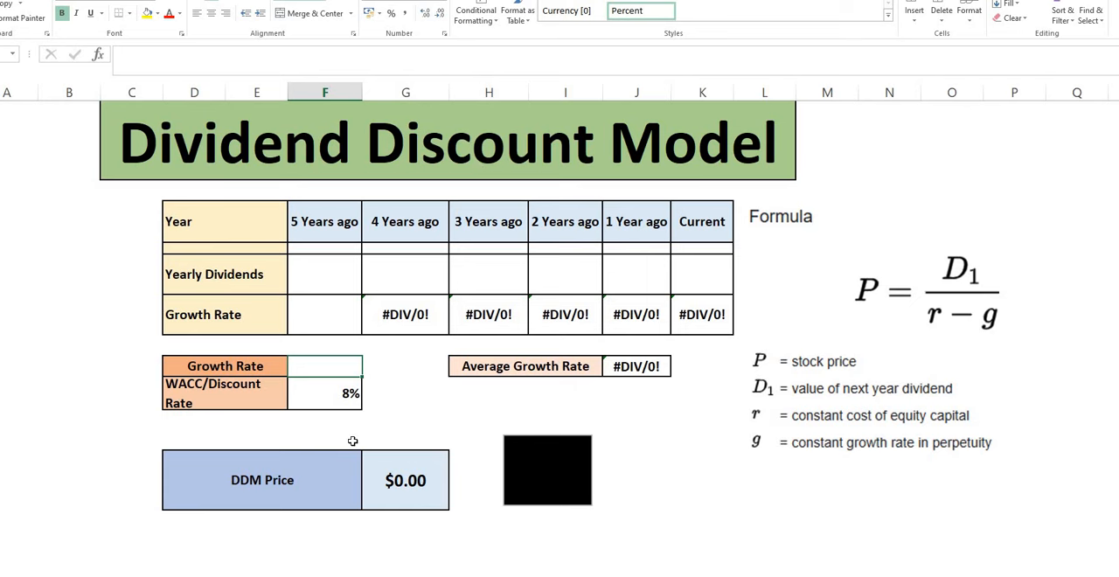
pyautogui.hotkey('ctrl', 'pagedown')
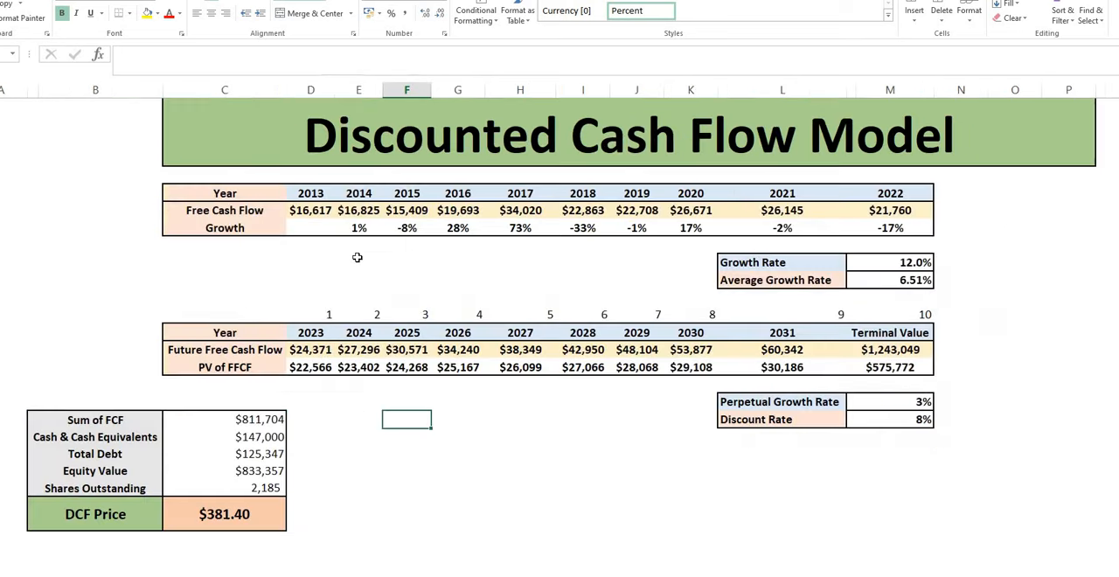
# - Review the DCF model's growth rate, discount rate and PV of FFCF rows
pyautogui.click(944, 210)
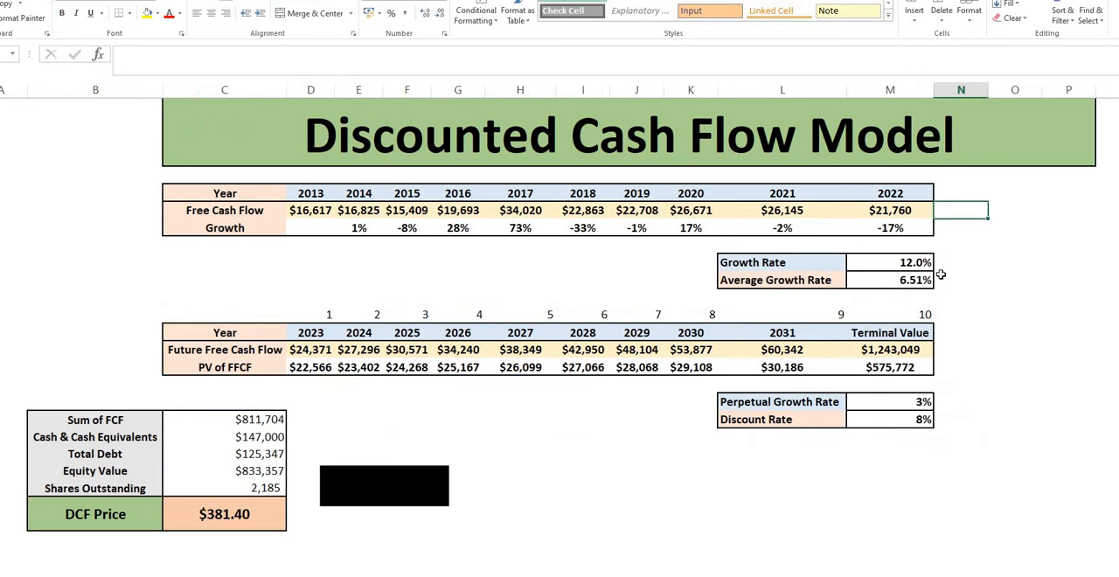
pyautogui.press('Down')
pyautogui.press('Down')
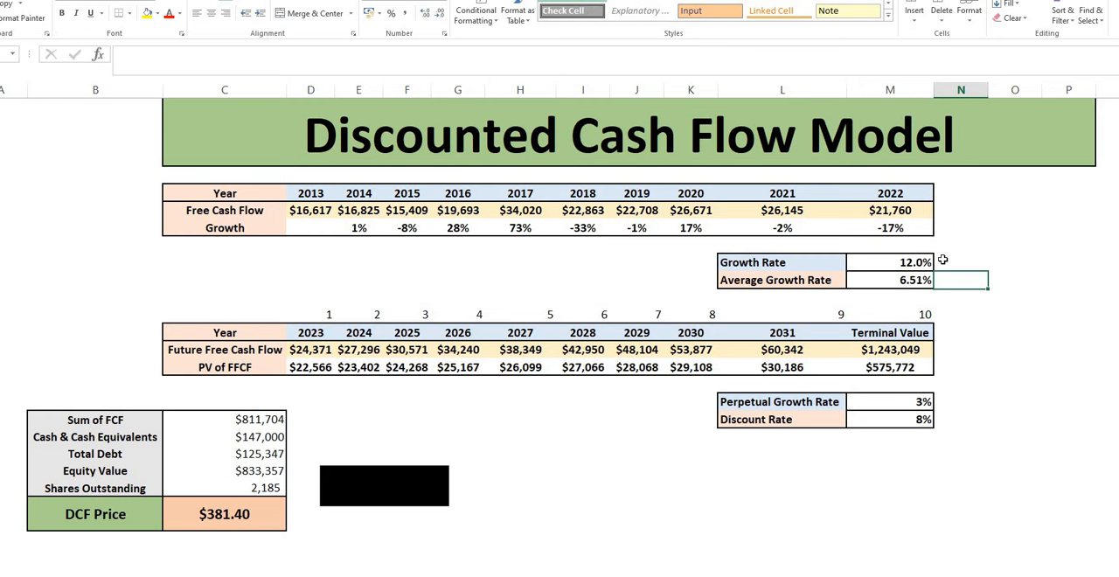
pyautogui.press('Up')
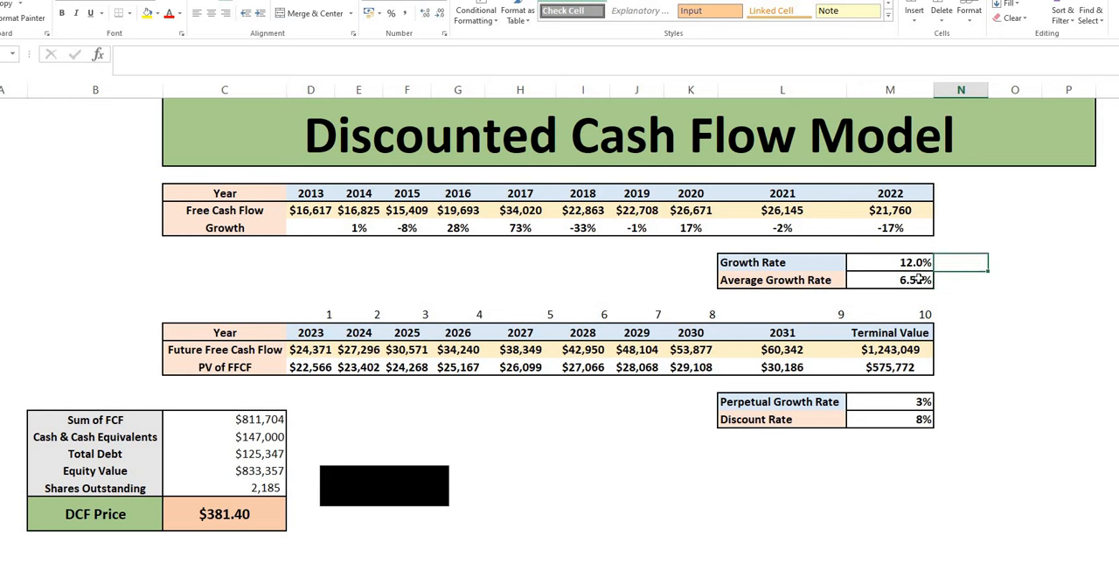
pyautogui.click(901, 433)
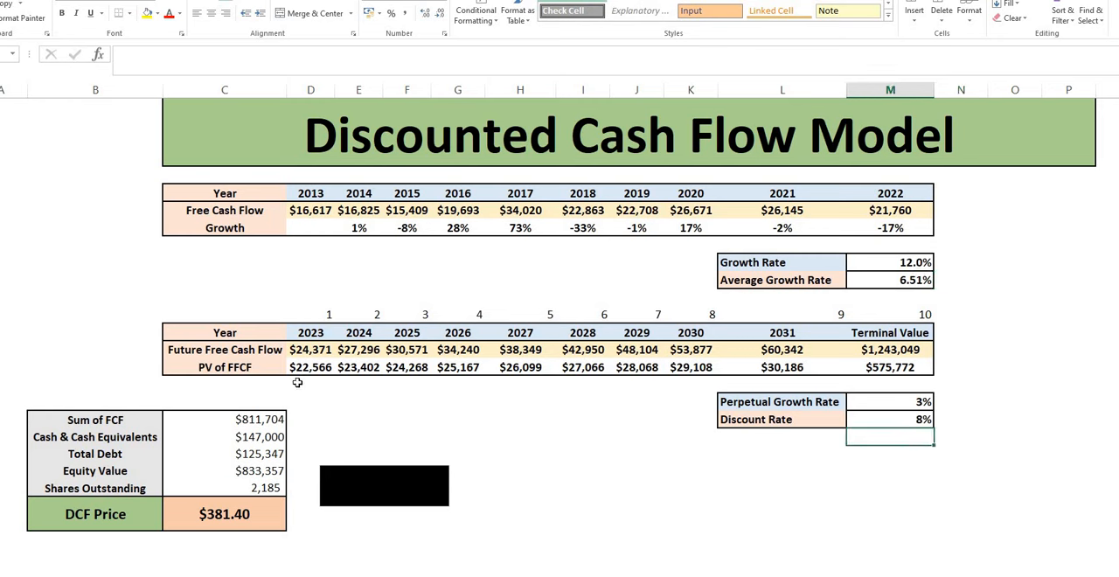
pyautogui.moveTo(297, 384); pyautogui.dragTo(890, 384)
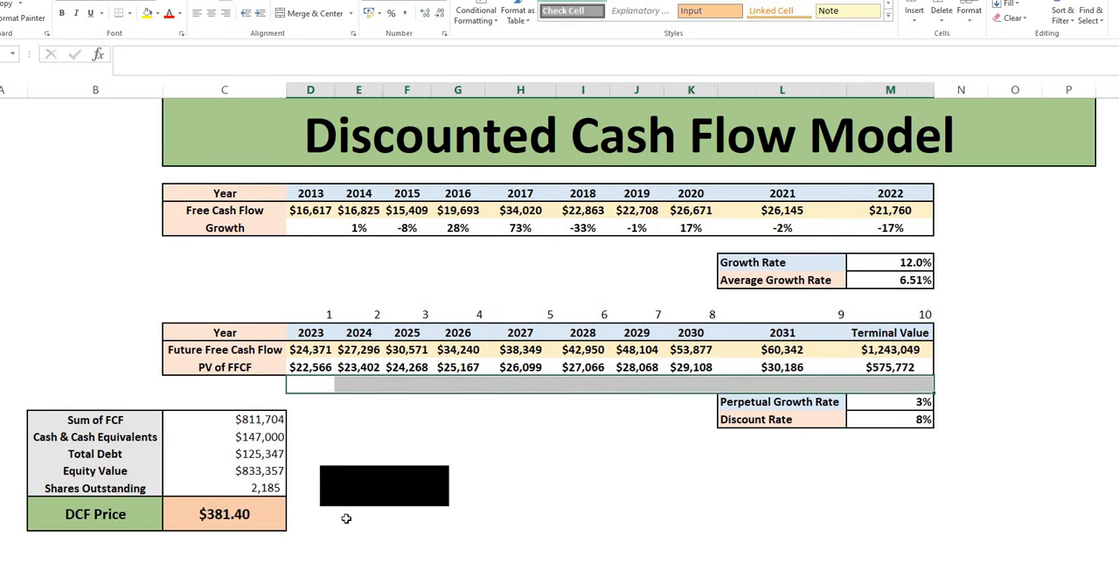
# - Step through Cash, Total Debt, Equity Value and the $381.40 DCF Price cells
pyautogui.click(294, 436)
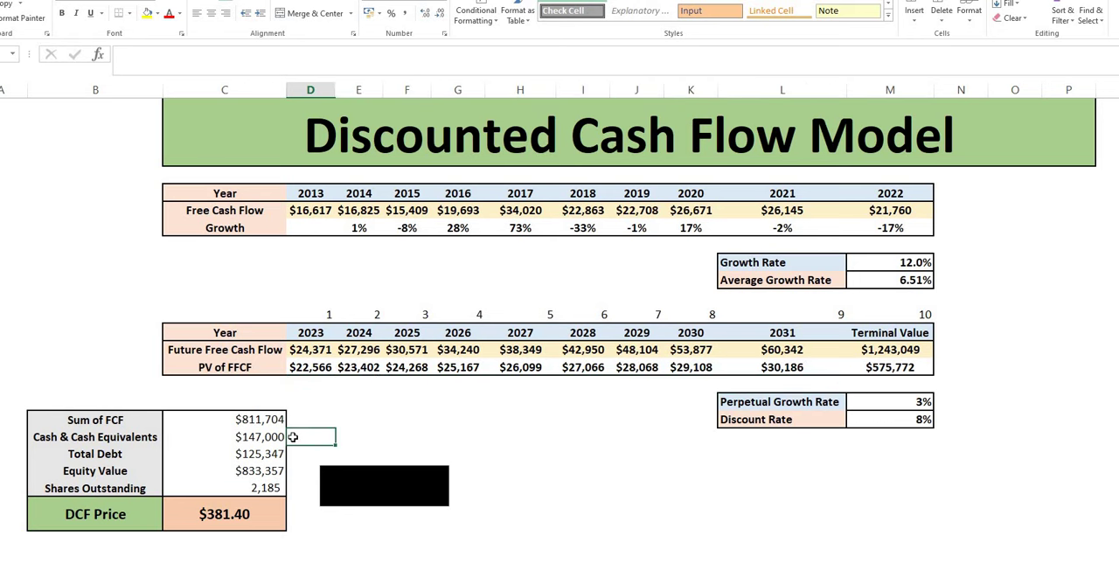
pyautogui.click(293, 454)
pyautogui.click(307, 469)
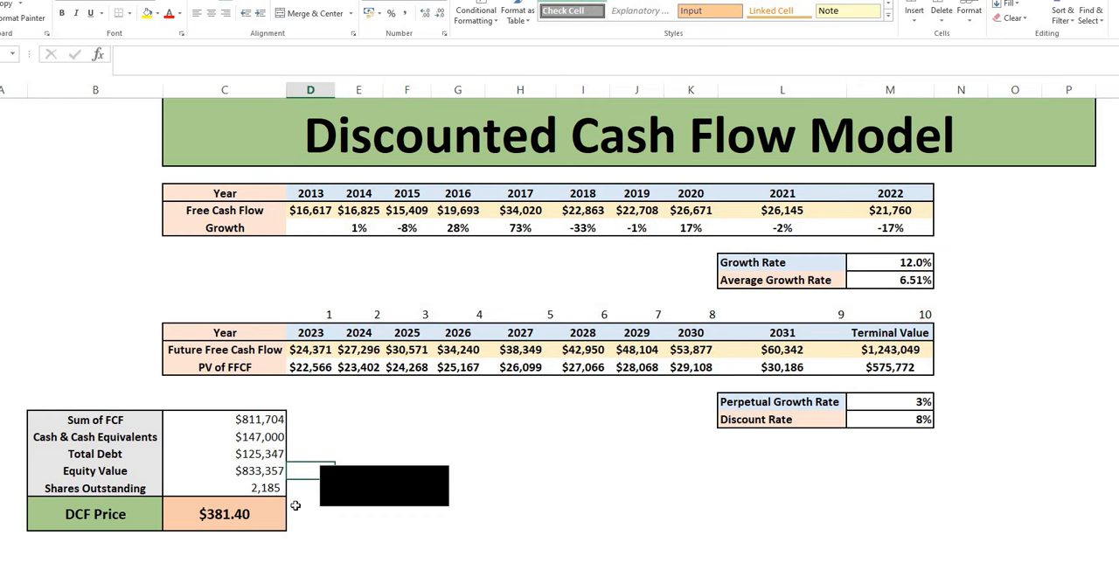
pyautogui.click(301, 511)
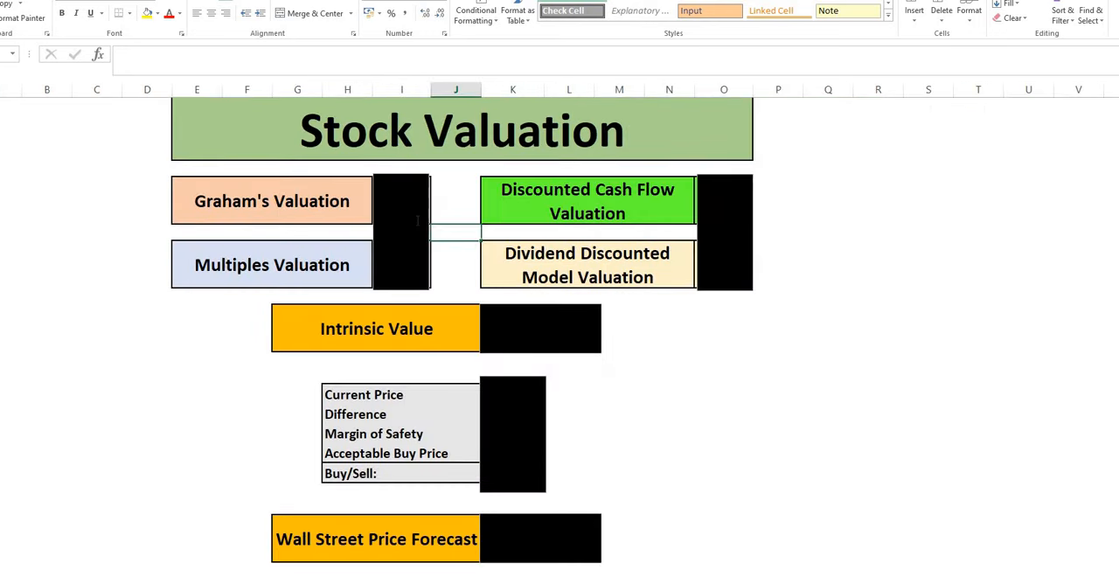
# - Uncover the Graham's, DCF, intrinsic value and current price figures by moving the cover shapes aside
pyautogui.moveTo(402, 227); pyautogui.dragTo(461, 227)
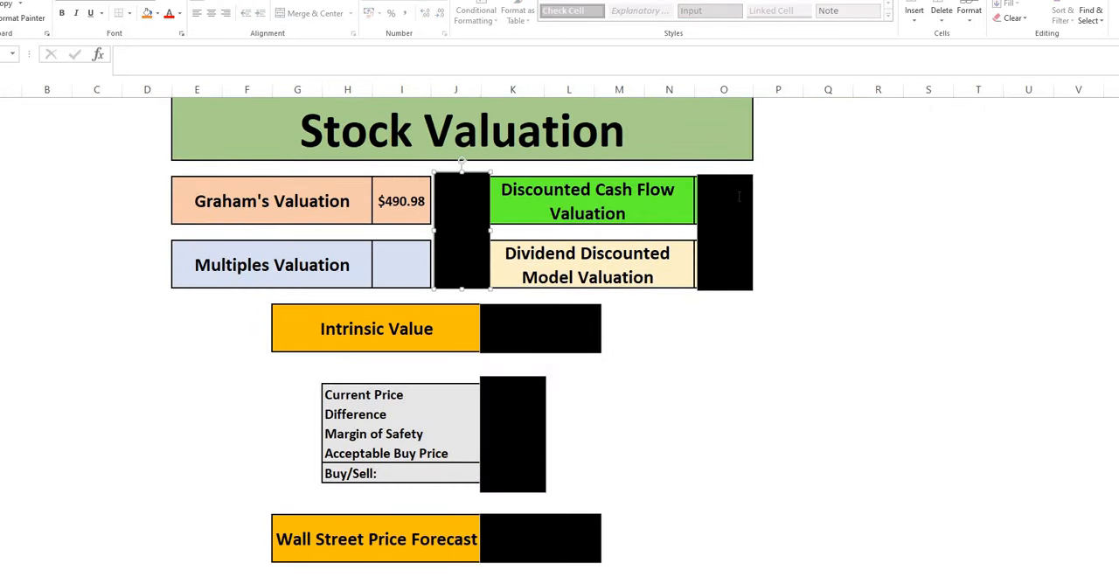
pyautogui.moveTo(725, 227); pyautogui.dragTo(787, 227)
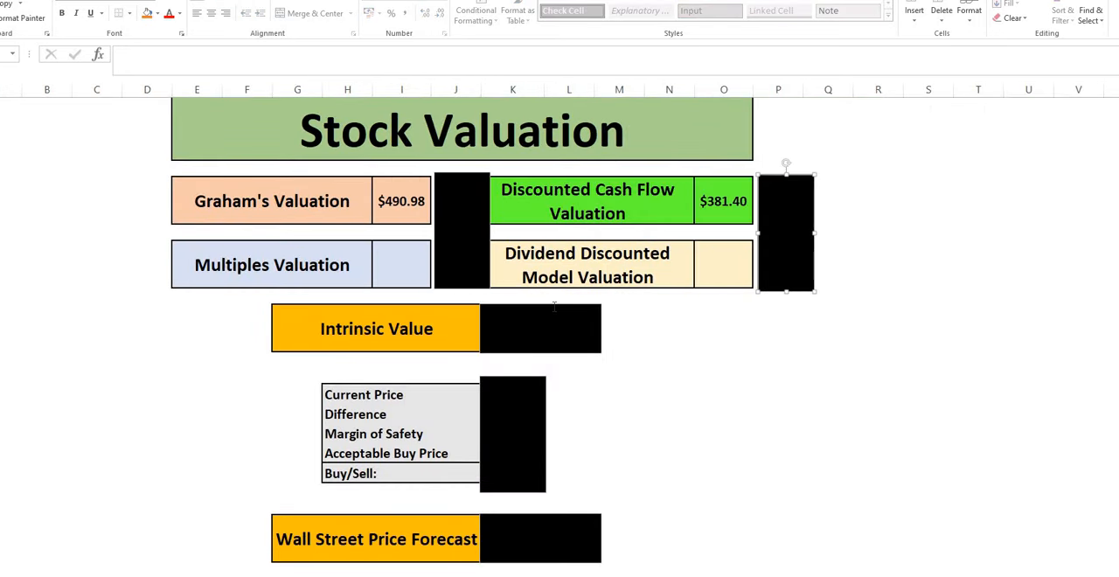
pyautogui.click(552, 324)
pyautogui.moveTo(552, 324); pyautogui.dragTo(664, 324)
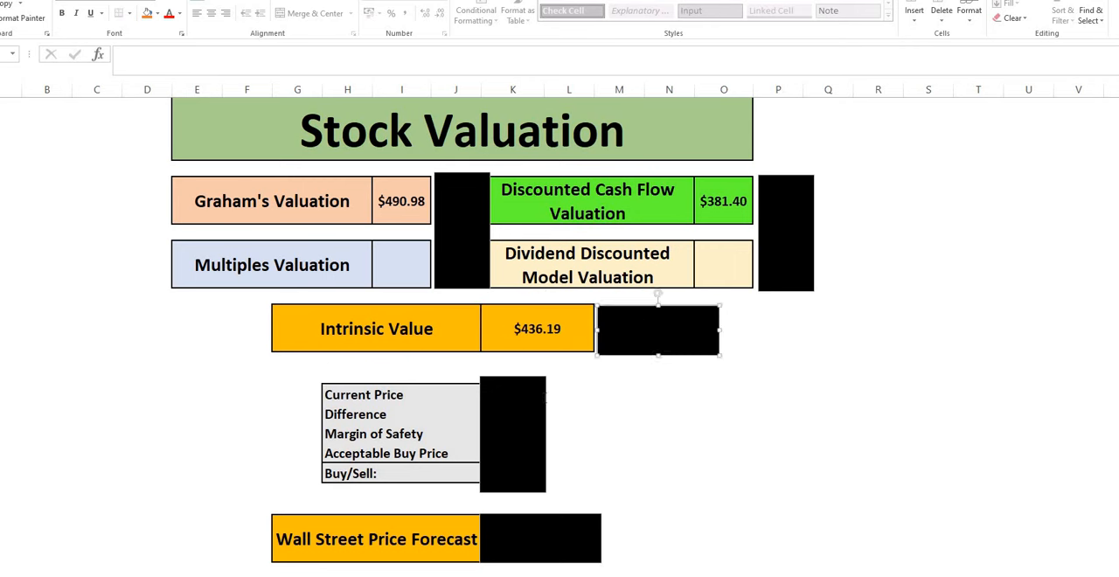
pyautogui.moveTo(512, 432); pyautogui.dragTo(619, 427)
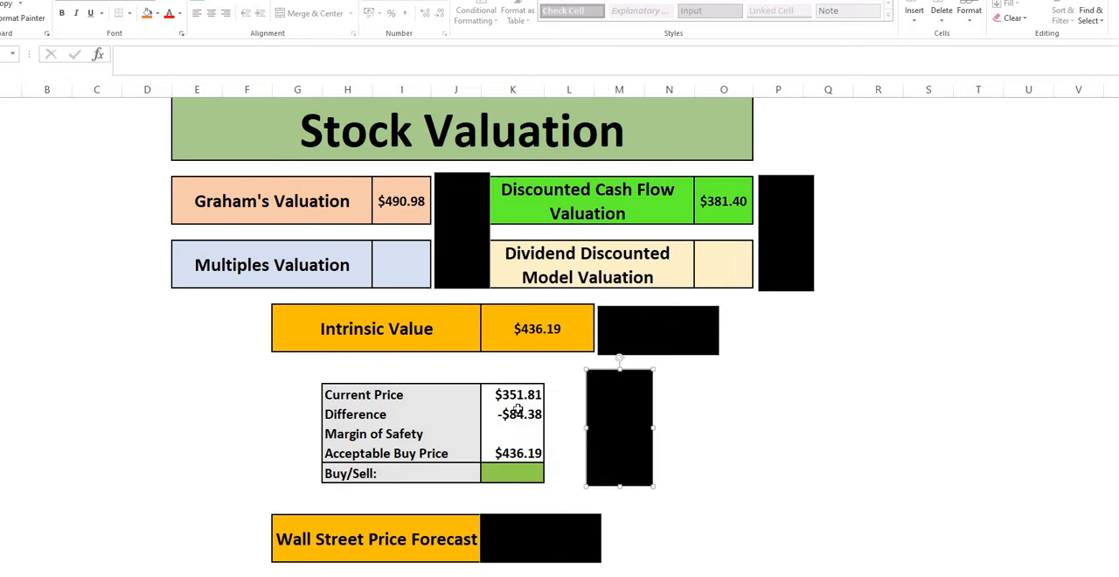
# - Try 10%, 15% and 20% margins of safety in turn
pyautogui.click(514, 434)
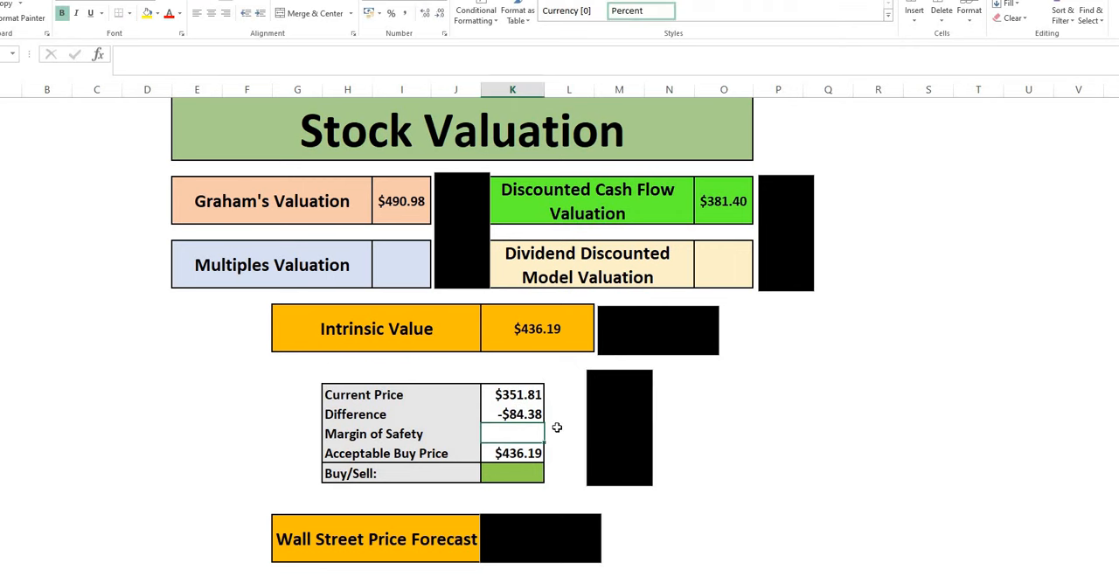
pyautogui.write('10')
pyautogui.press('Return')
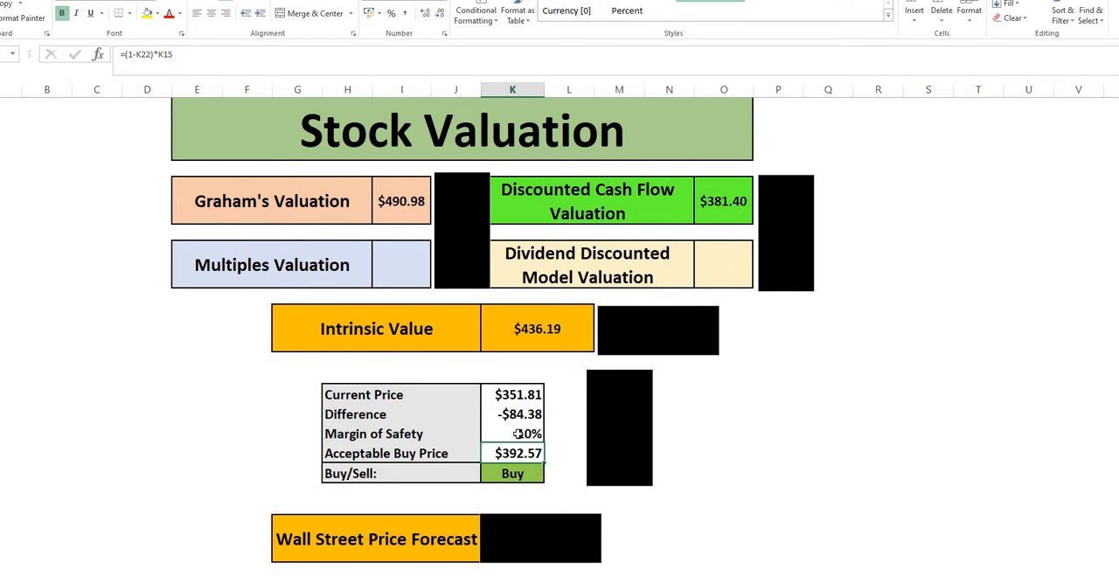
pyautogui.click(523, 433)
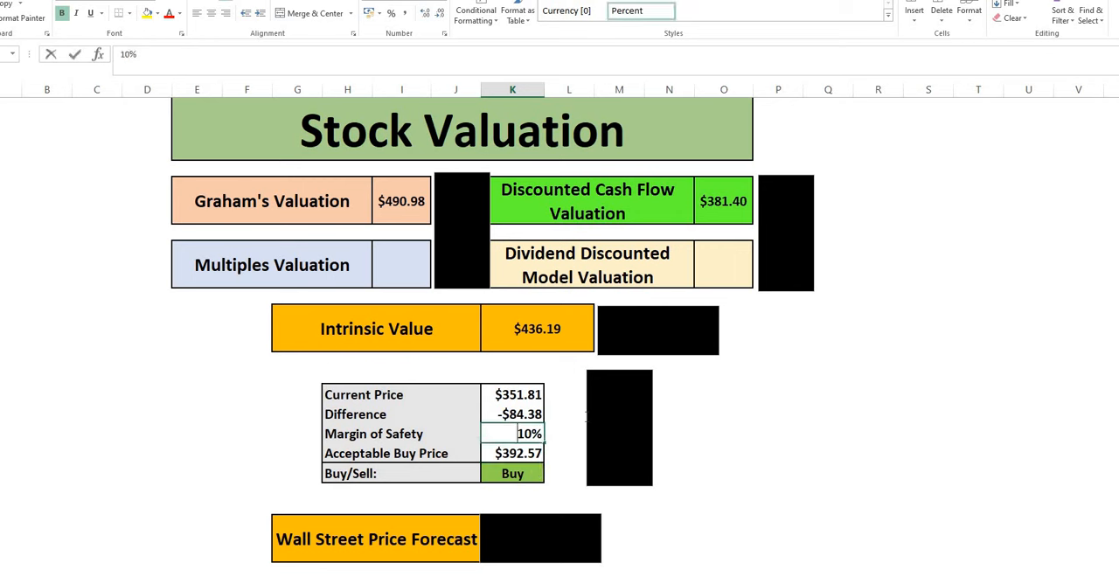
pyautogui.write('15')
pyautogui.press('Return')
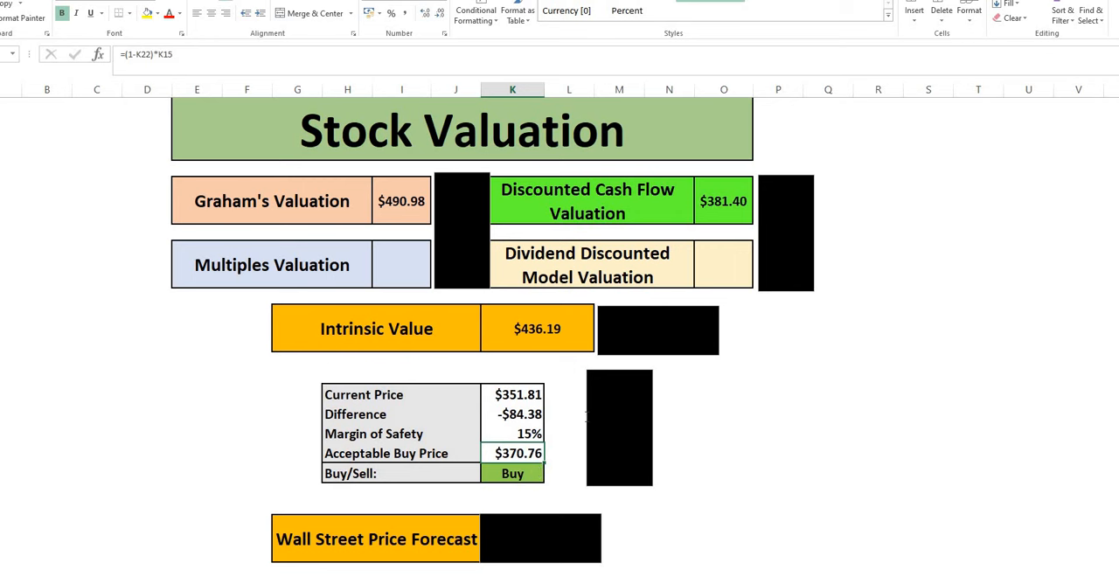
pyautogui.click(512, 433)
pyautogui.write('20%')
pyautogui.press('Return')
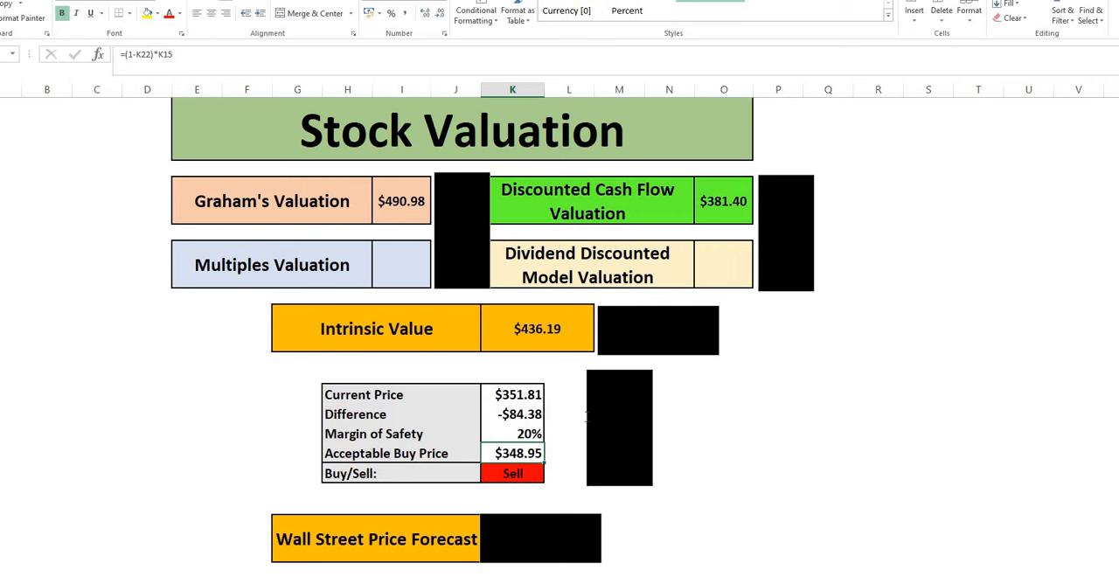
# - Raise the margin of safety to 25% then 30%, giving a $305.33 buy price and a Sell verdict
pyautogui.click(566, 394)
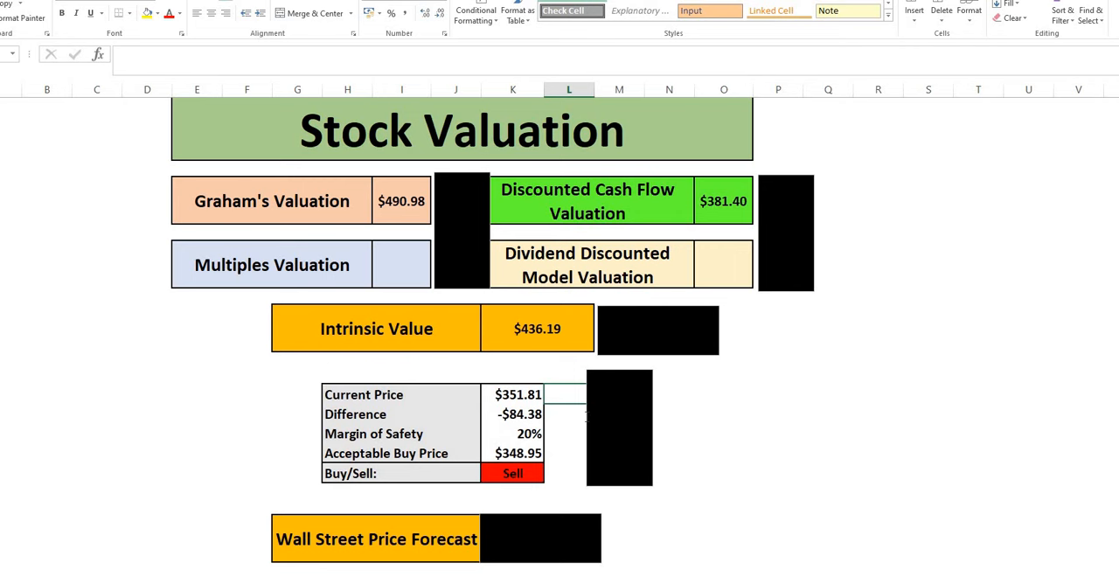
pyautogui.press('Left')
pyautogui.press('Down')
pyautogui.press('Down')
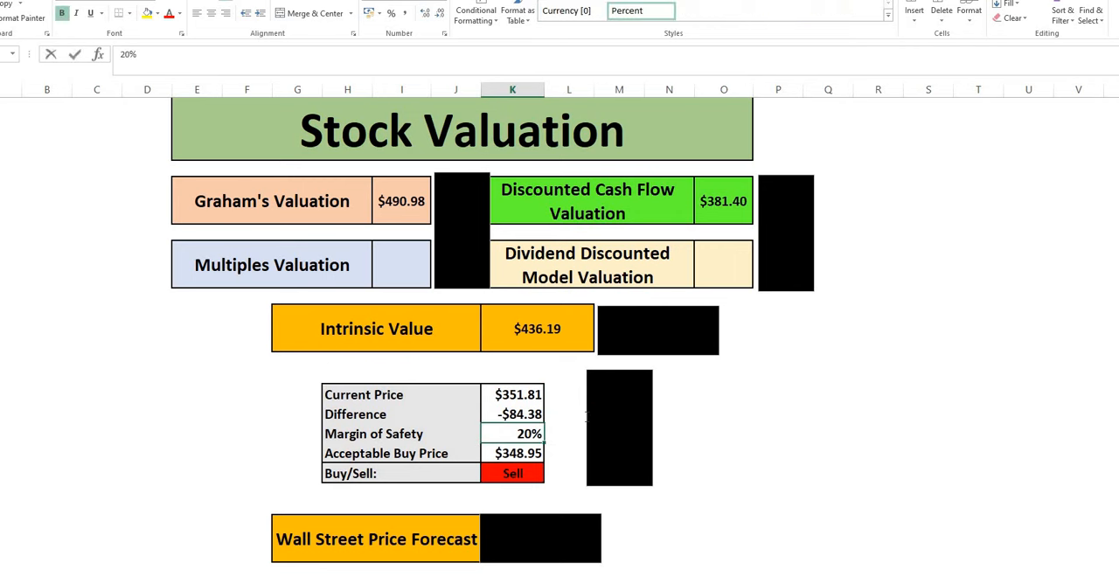
pyautogui.write('25%')
pyautogui.press('Return')
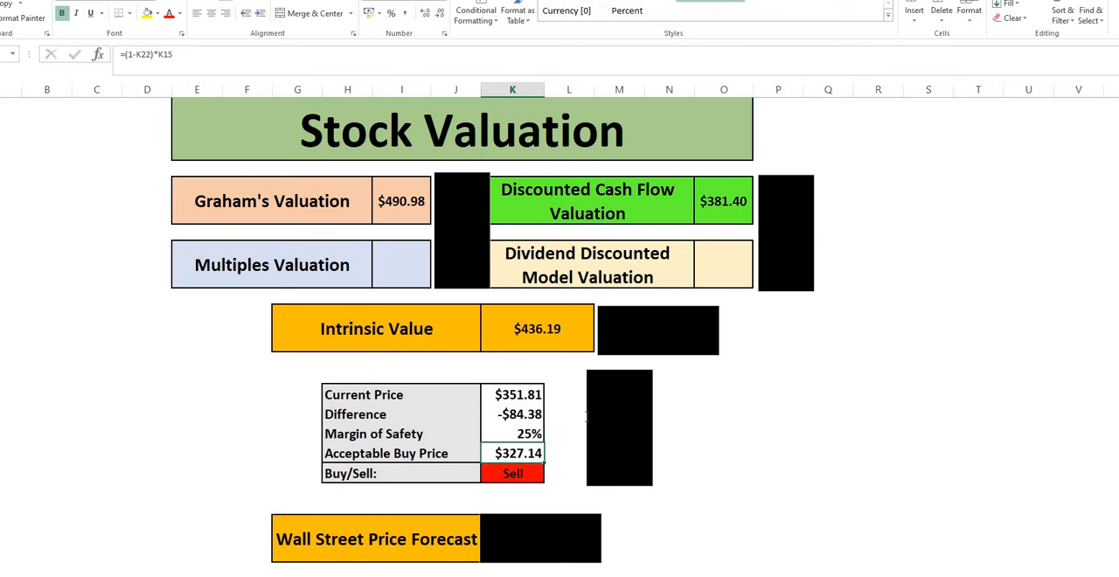
pyautogui.press('Up')
pyautogui.write('30%')
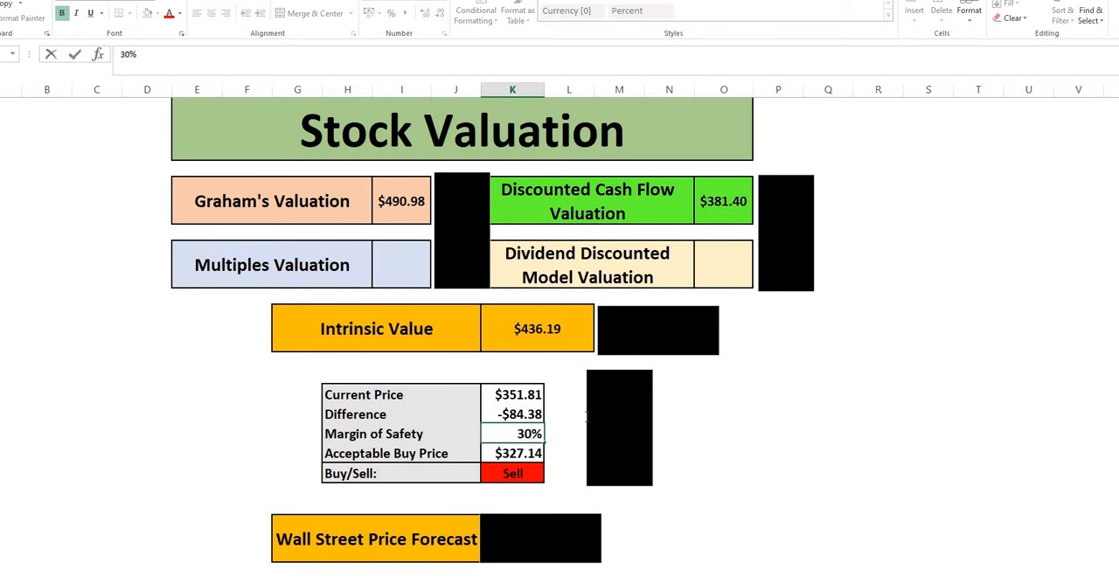
pyautogui.press('Return')
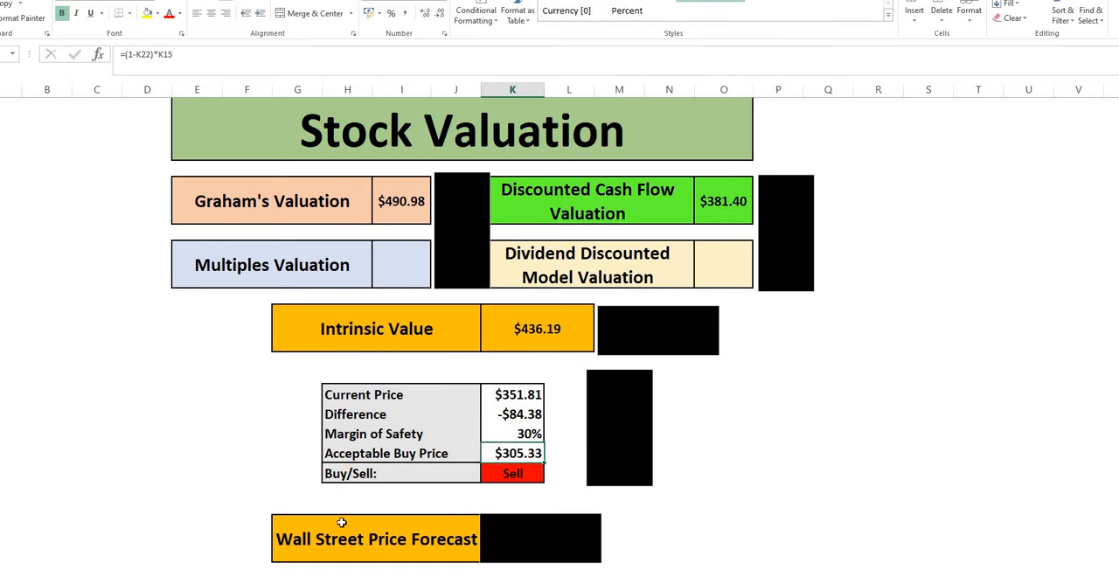
# - Glance at the Seeking Alpha BRK.B page, then uncover the $414.00 Wall Street price forecast
pyautogui.hotkey('alt', 'Tab')
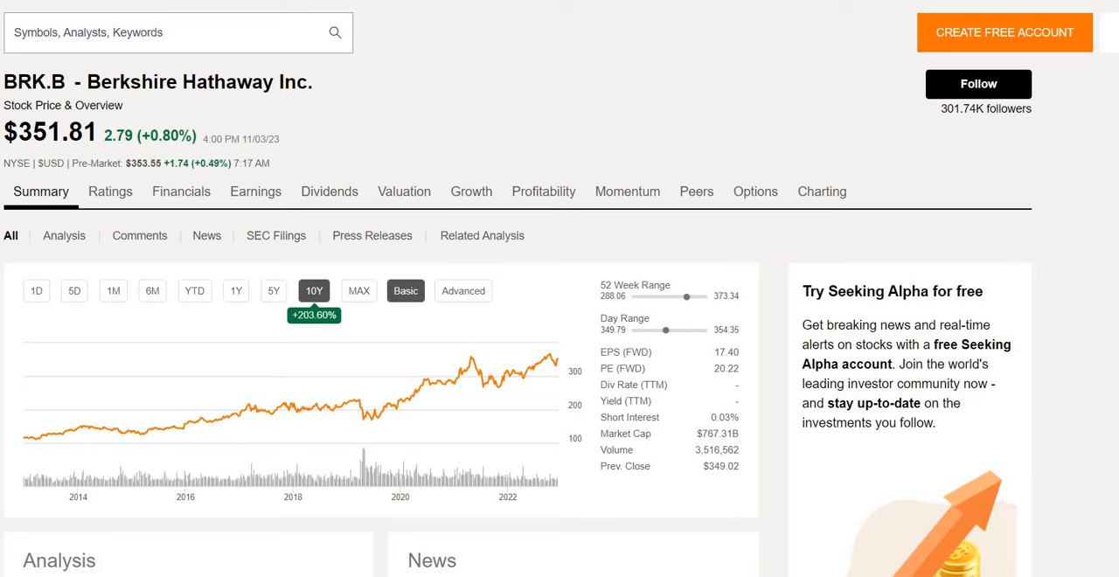
pyautogui.hotkey('alt', 'Tab')
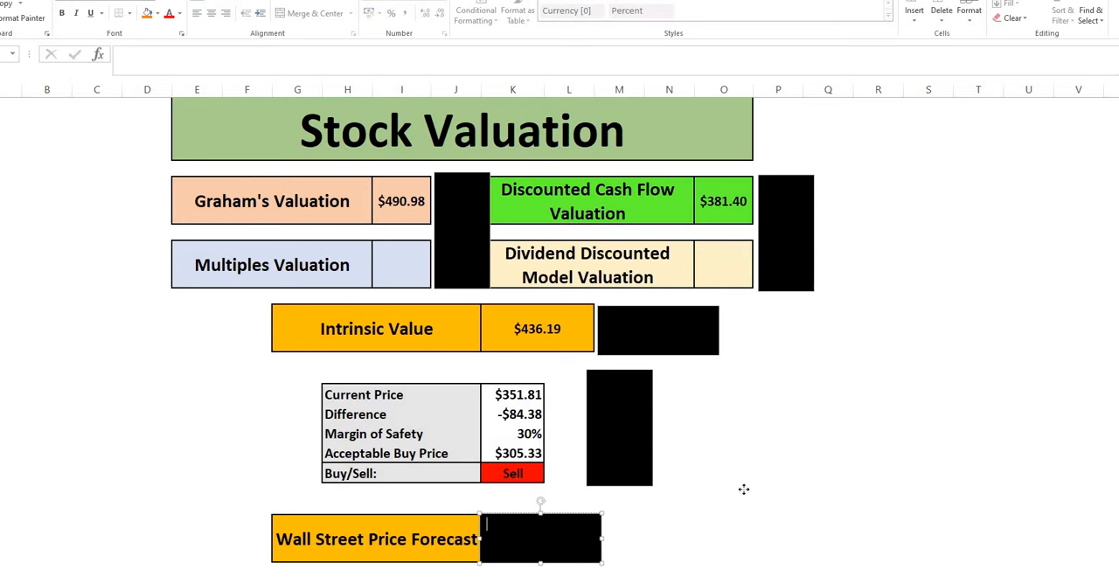
pyautogui.moveTo(548, 531); pyautogui.dragTo(742, 494)
pyautogui.click(619, 536)
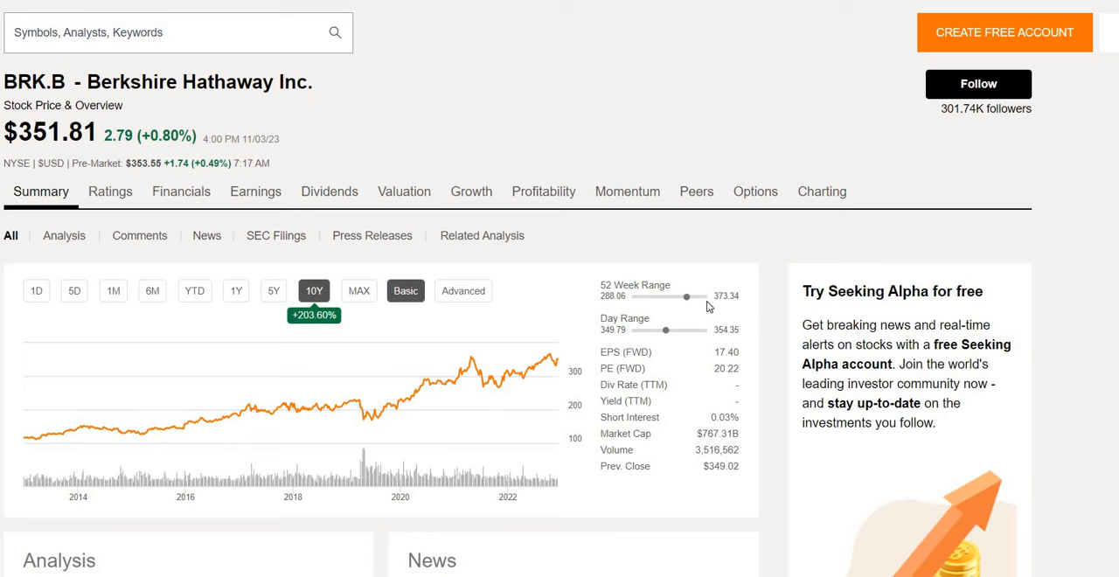
pyautogui.moveTo(499, 384)
pyautogui.hotkey('alt', 'Tab')
pyautogui.click(449, 494)
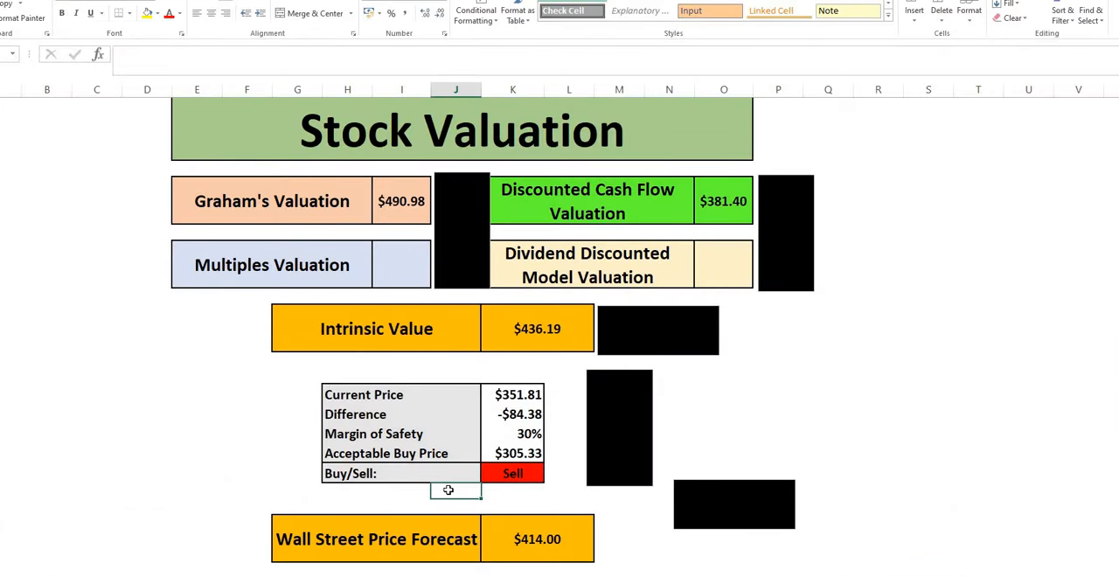